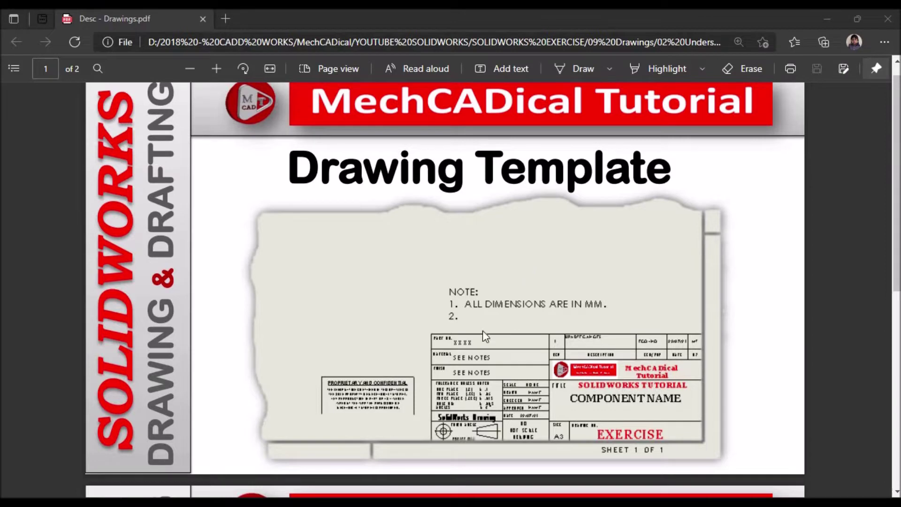
# Step: Scroll the Drawings PDF to page 2: Drawing Template = Drawing Sheet + Sheet Format
pyautogui.scroll(-8, 482, 332)
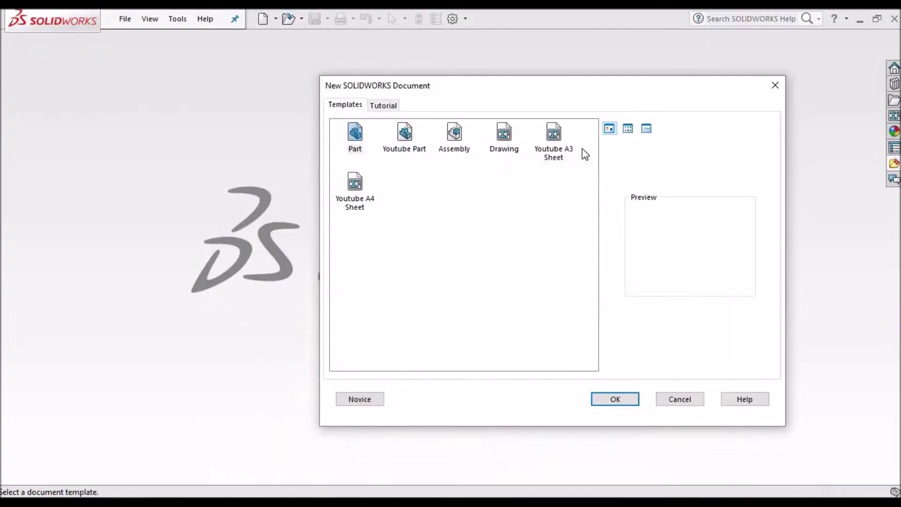
# Step: Create Draw4 from the Youtube A3 Sheet template and add a custom 279.40 x 215.90 mm sheet
pyautogui.click(566, 151)
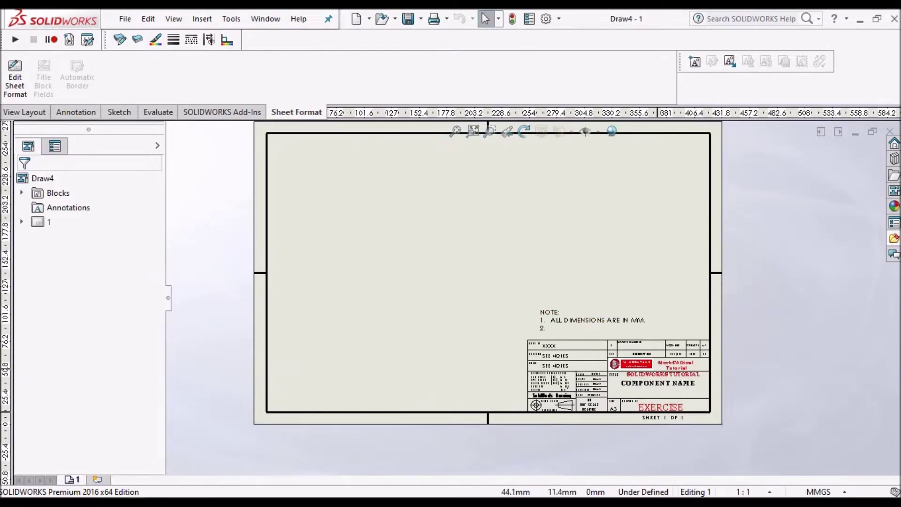
pyautogui.click(102, 483)
pyautogui.click(535, 259)
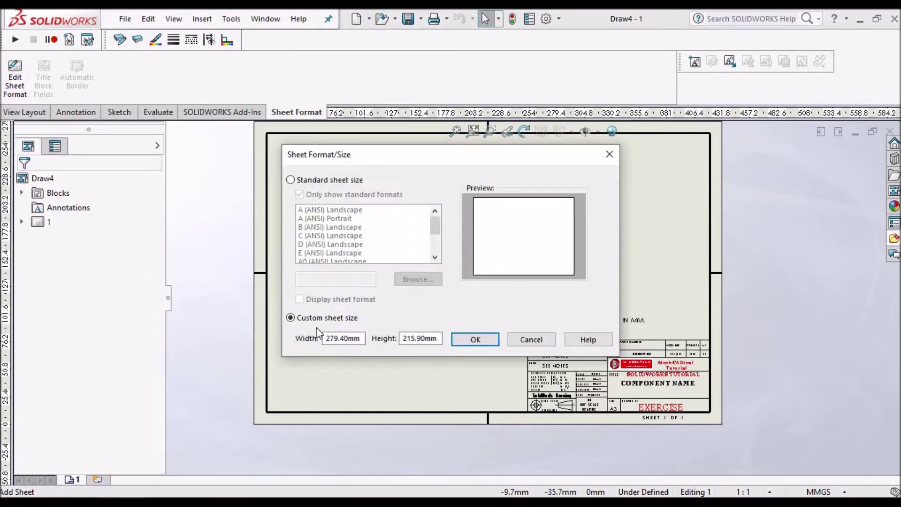
pyautogui.click(475, 339)
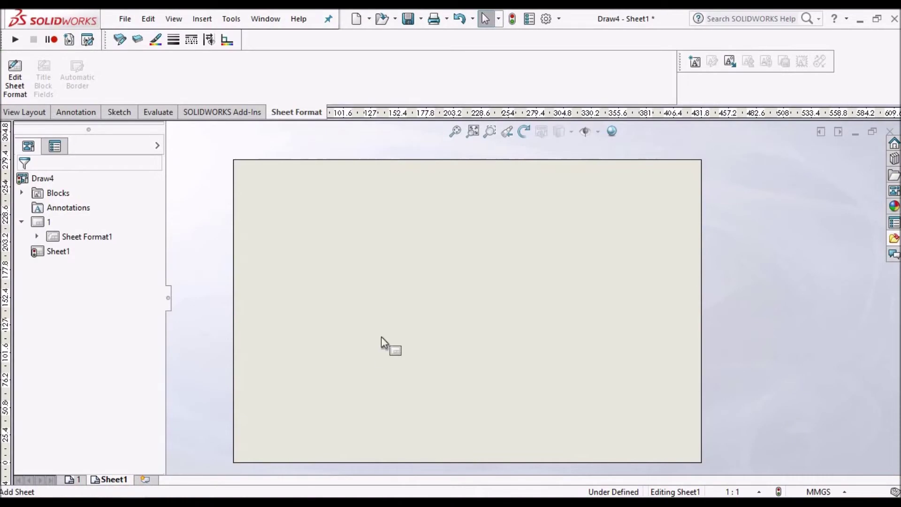
# Step: Switch back to sheet 1 and zoom around its A3 border, logo title block and notes
pyautogui.click(75, 479)
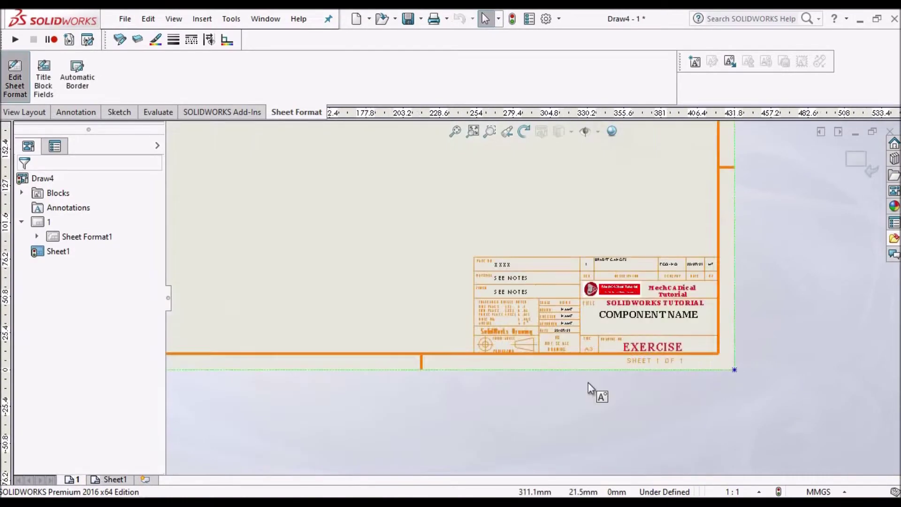
pyautogui.scroll(3, 577, 279)
pyautogui.scroll(-3, 481, 334)
pyautogui.scroll(-2, 495, 297)
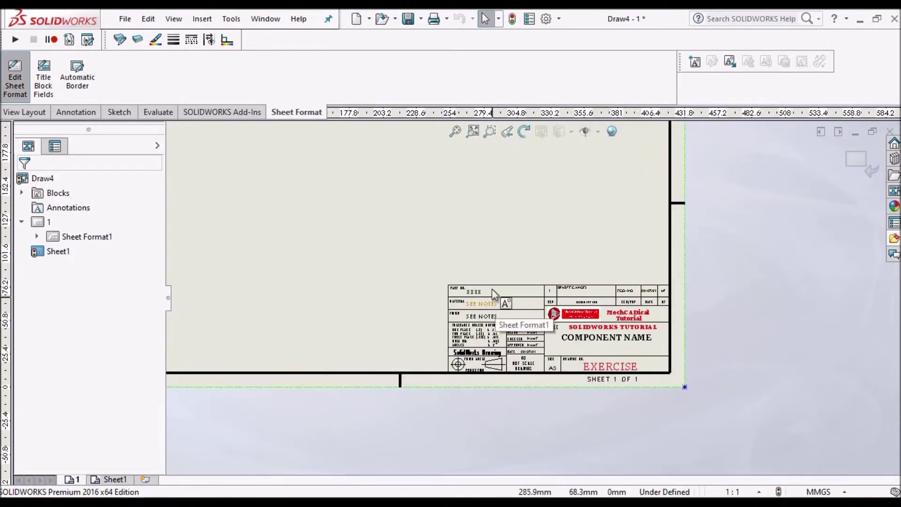
pyautogui.scroll(-2, 469, 364)
pyautogui.scroll(-1, 468, 366)
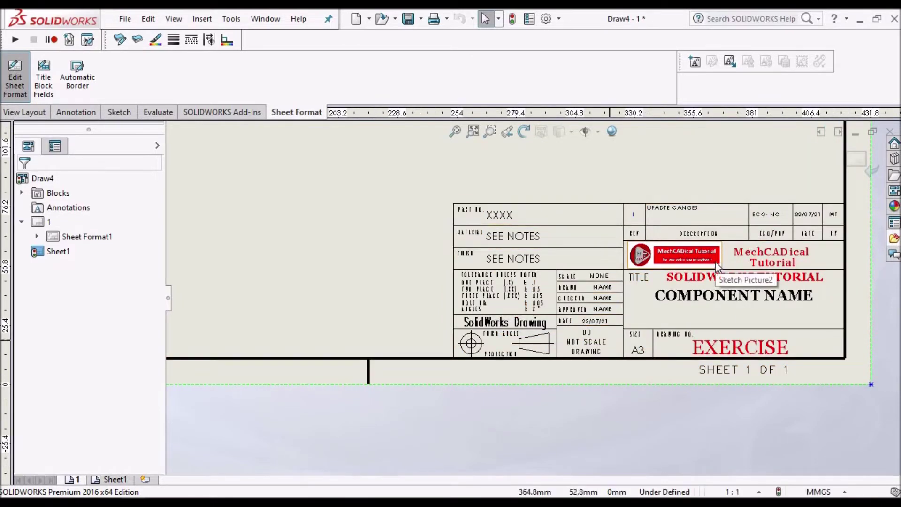
pyautogui.scroll(1, 715, 261)
pyautogui.scroll(2, 716, 261)
pyautogui.scroll(2, 611, 201)
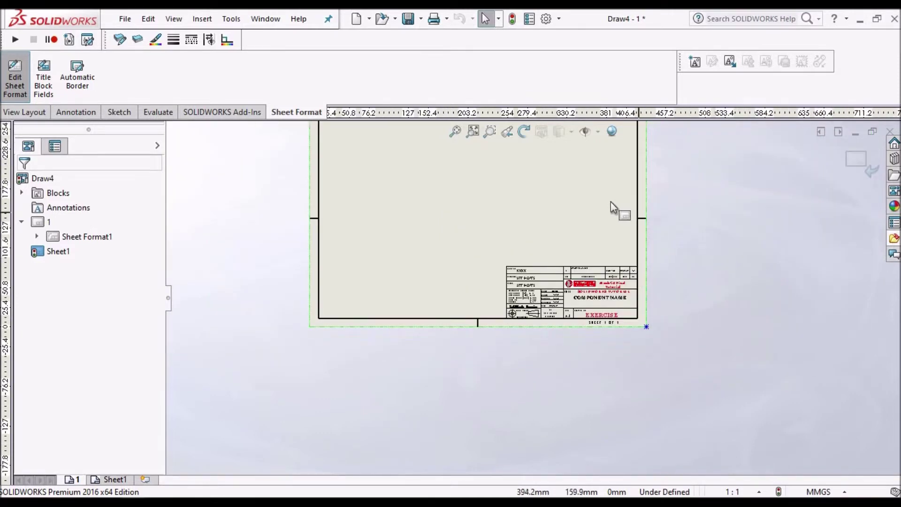
pyautogui.scroll(2, 610, 202)
pyautogui.scroll(-2, 382, 187)
pyautogui.scroll(-1, 451, 198)
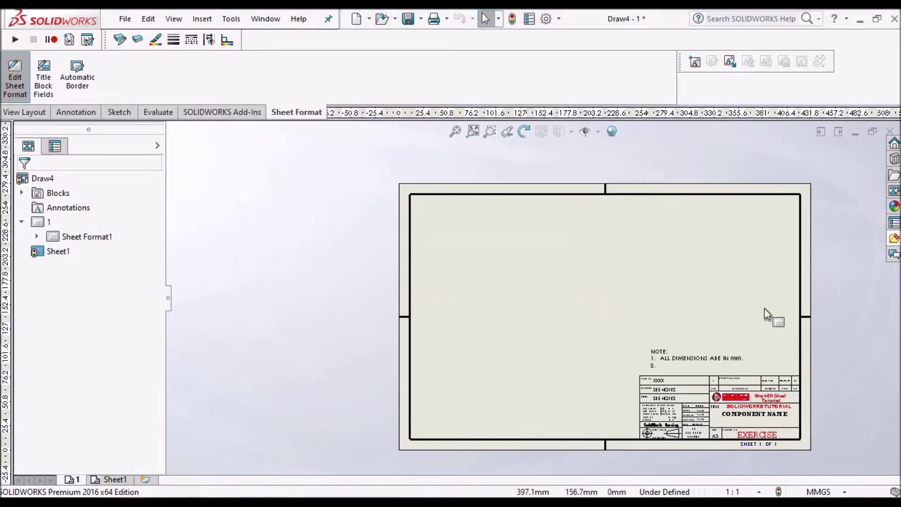
pyautogui.scroll(-3, 763, 310)
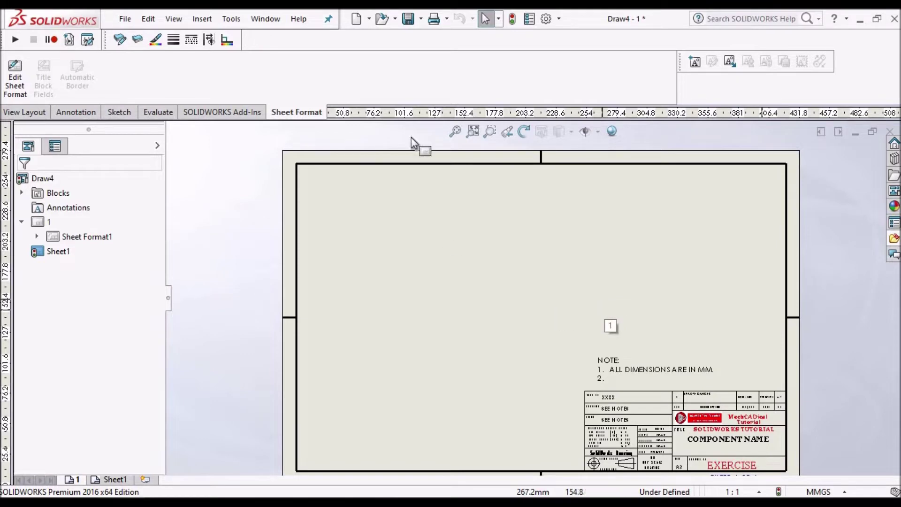
# Step: Browse the new-document templates, then select the Sample drawing in 02 Understanding Drawing Templates
pyautogui.click(370, 19)
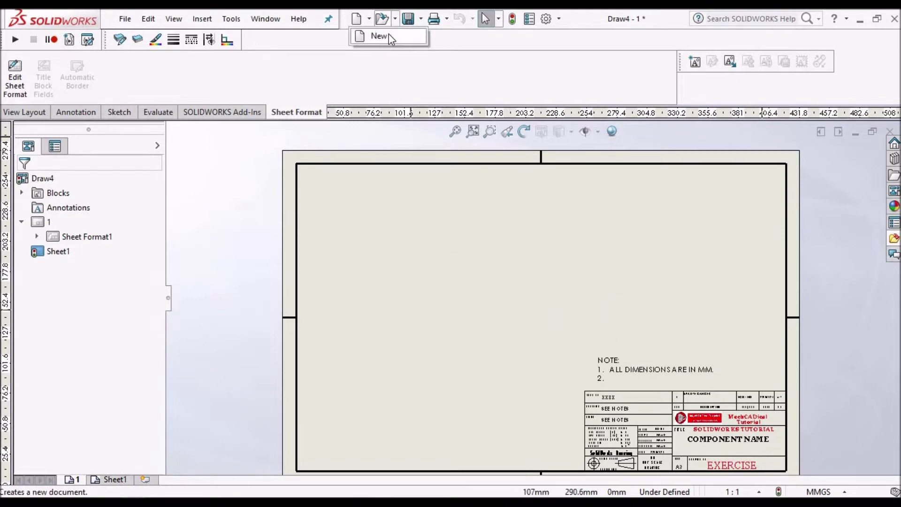
pyautogui.click(383, 36)
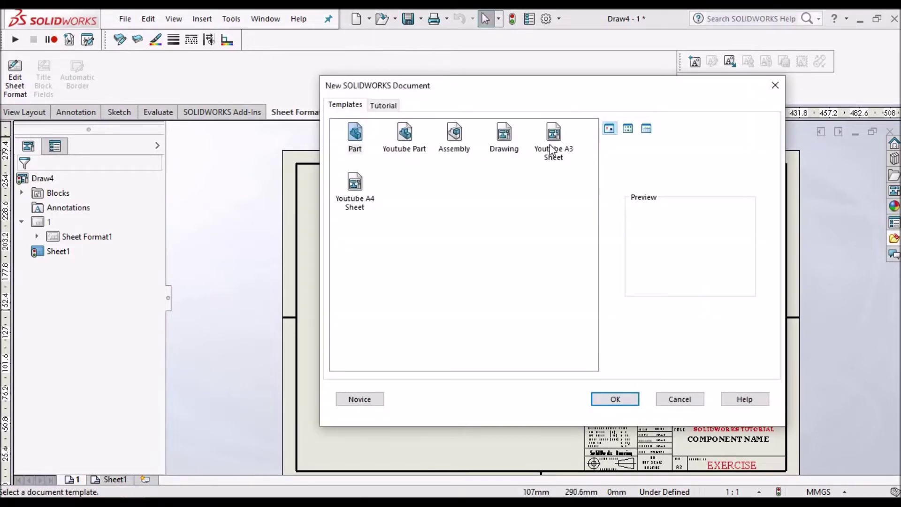
pyautogui.click(553, 149)
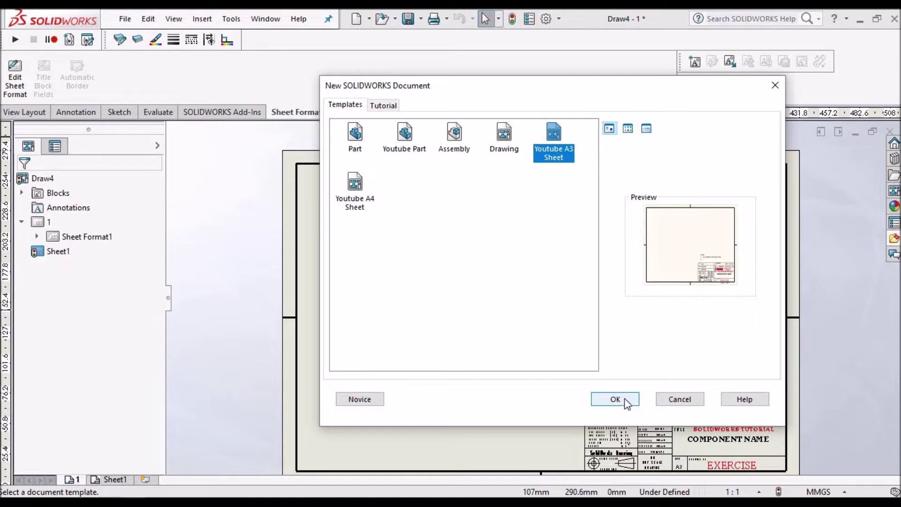
pyautogui.click(680, 399)
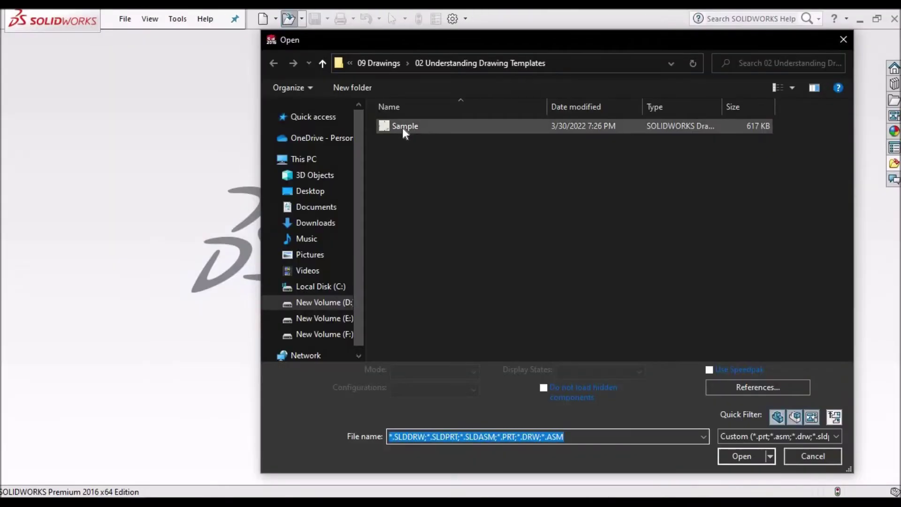
pyautogui.click(403, 127)
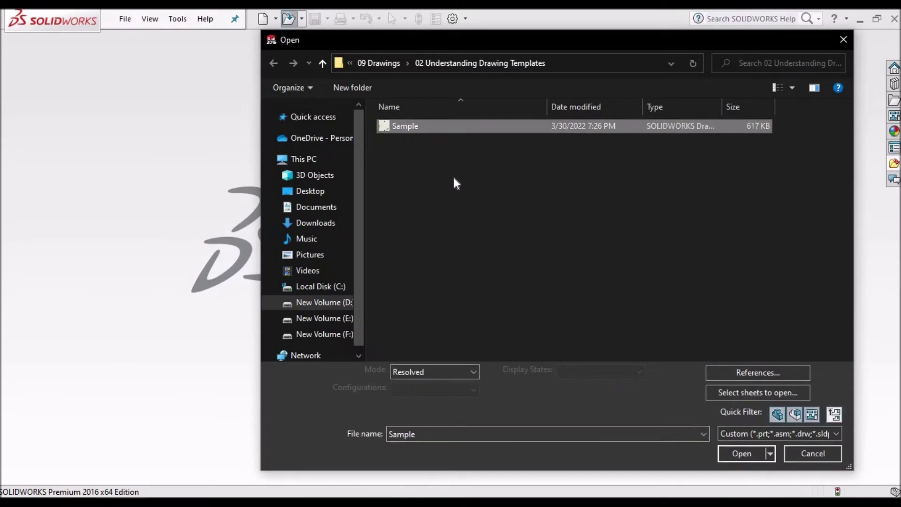
# Step: Open the Sample drawing and edit its sheet format, zooming around the border and title block
pyautogui.click(741, 457)
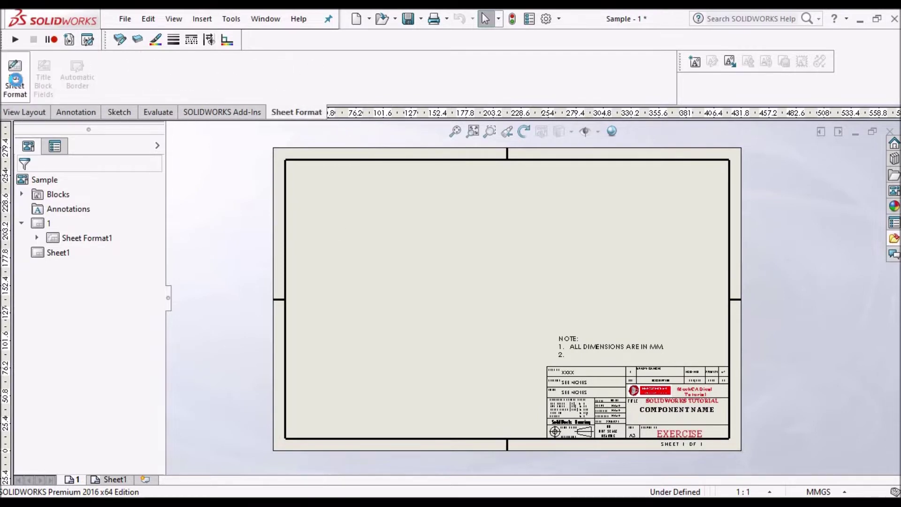
pyautogui.click(15, 77)
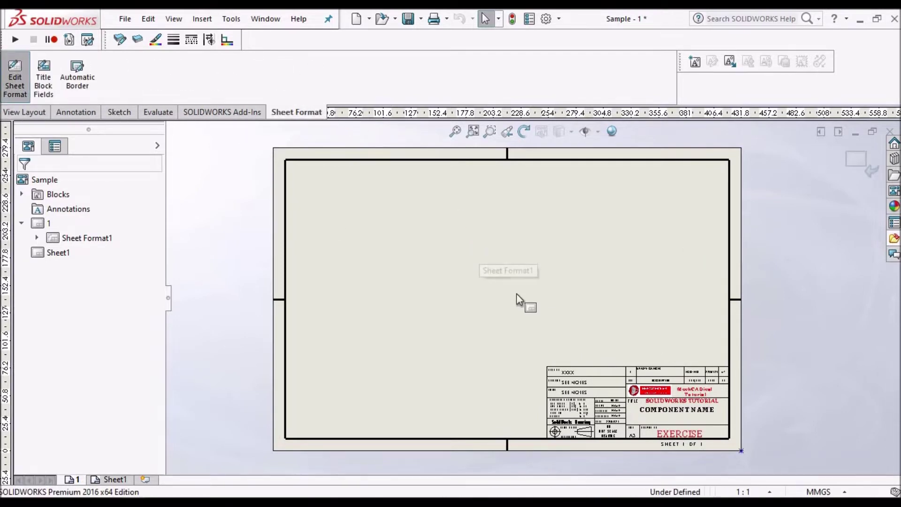
pyautogui.scroll(-1, 629, 389)
pyautogui.scroll(-1, 651, 408)
pyautogui.scroll(-1, 651, 408)
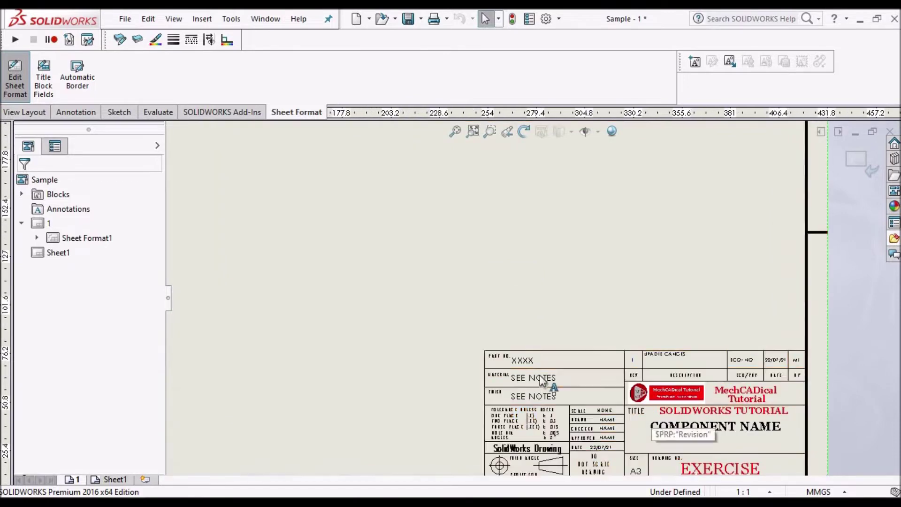
pyautogui.scroll(3, 540, 375)
pyautogui.scroll(-1, 442, 214)
pyautogui.scroll(-1, 669, 284)
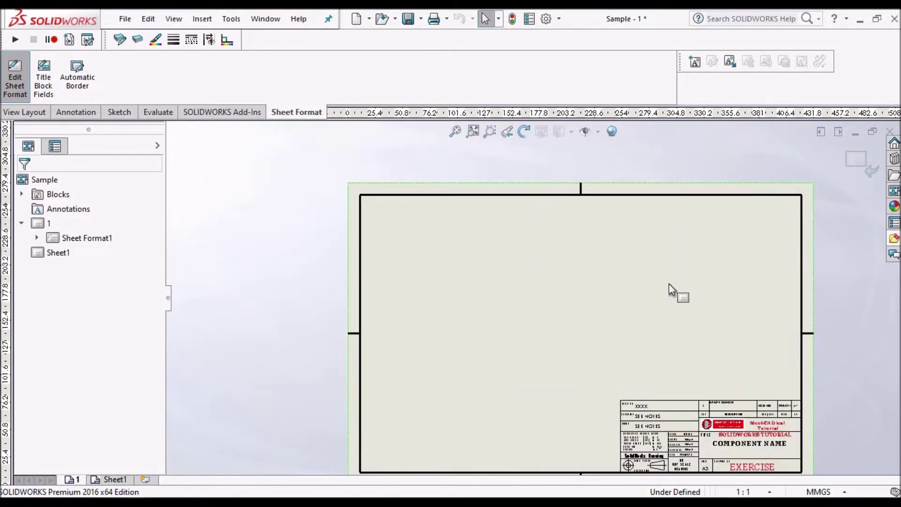
pyautogui.scroll(-1, 670, 284)
pyautogui.scroll(2, 669, 283)
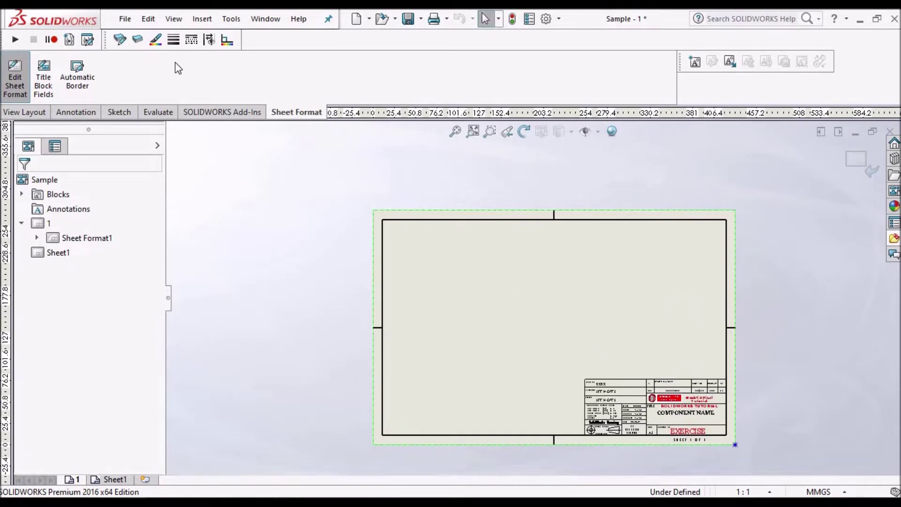
# Step: Sketch a closed four-line rectangle in the upper middle of the Sample sheet format
pyautogui.click(120, 115)
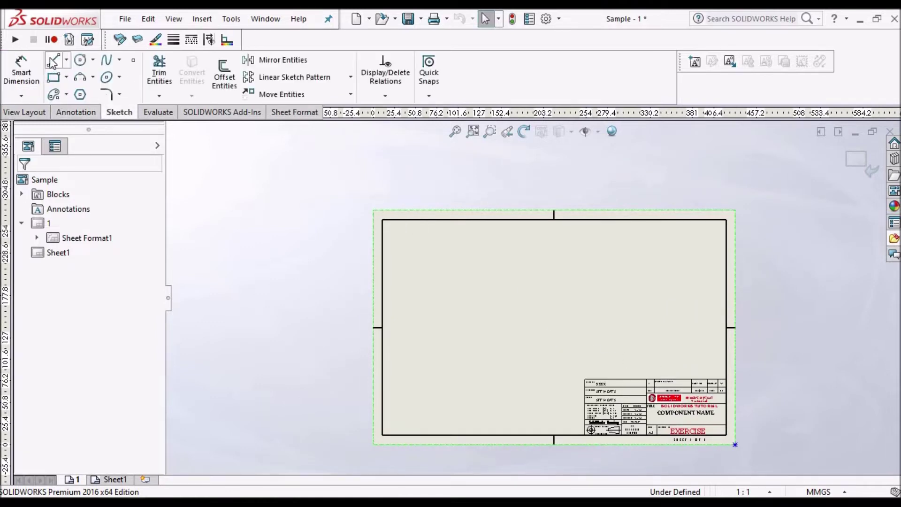
pyautogui.press('l')
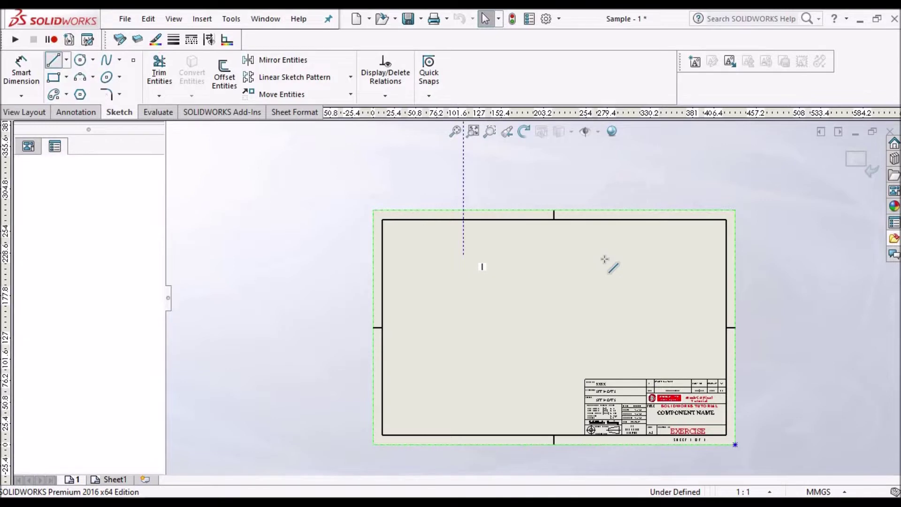
pyautogui.click(605, 255)
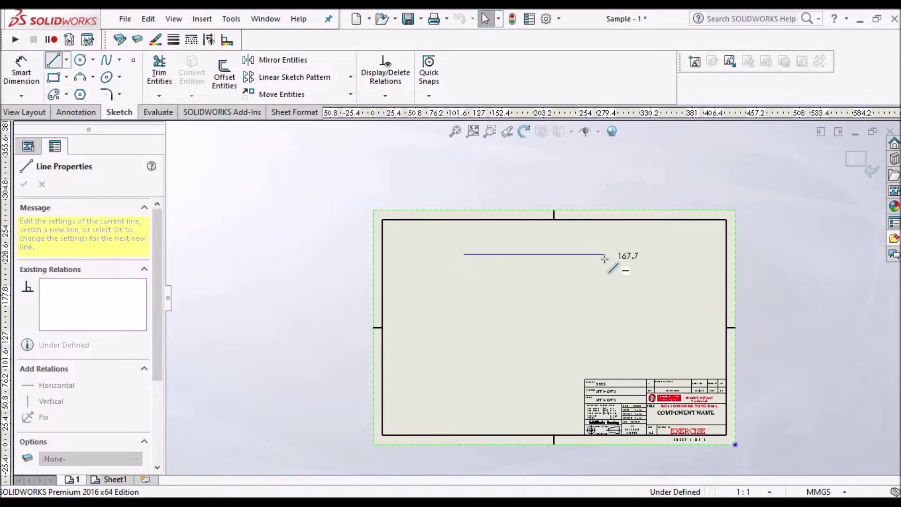
pyautogui.click(605, 322)
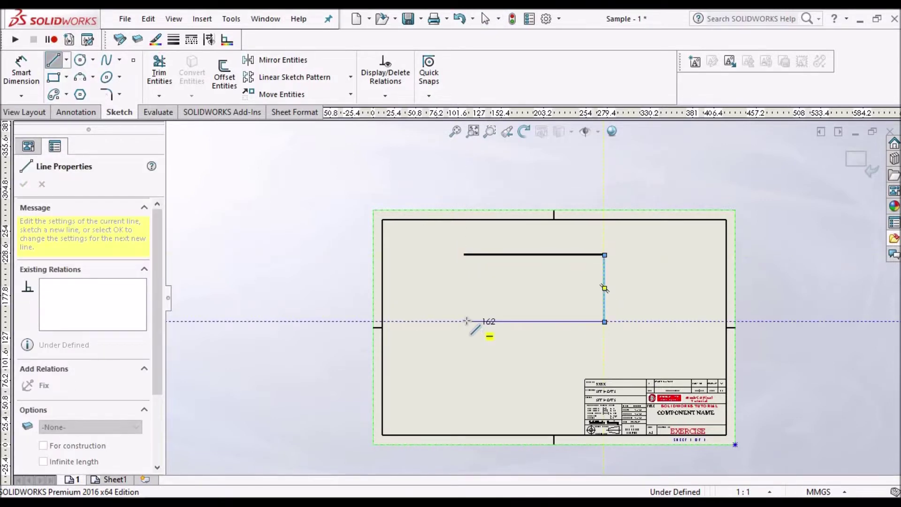
pyautogui.click(463, 322)
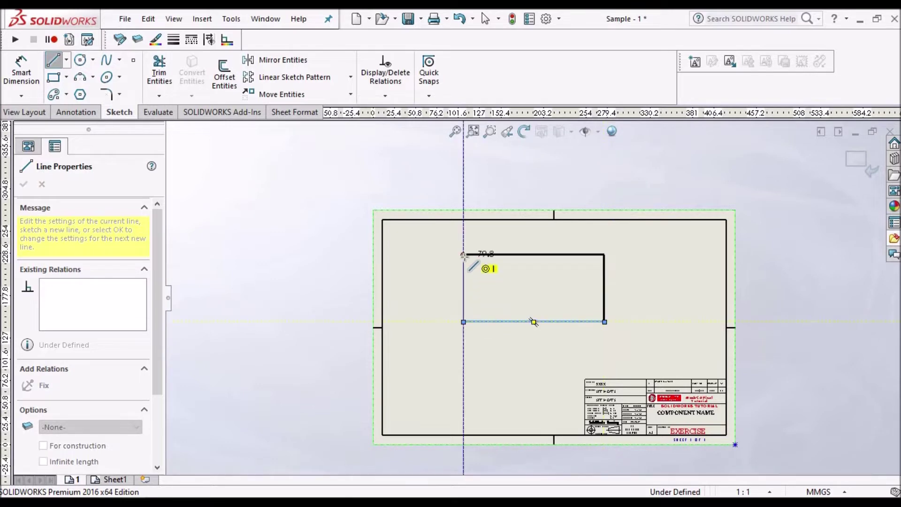
pyautogui.click(463, 255)
pyautogui.rightClick(439, 257)
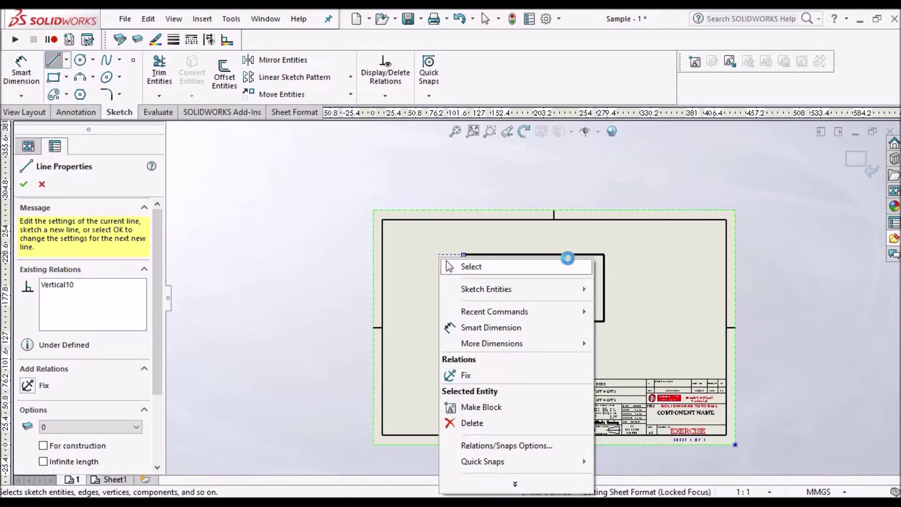
pyautogui.click(451, 264)
pyautogui.click(796, 227)
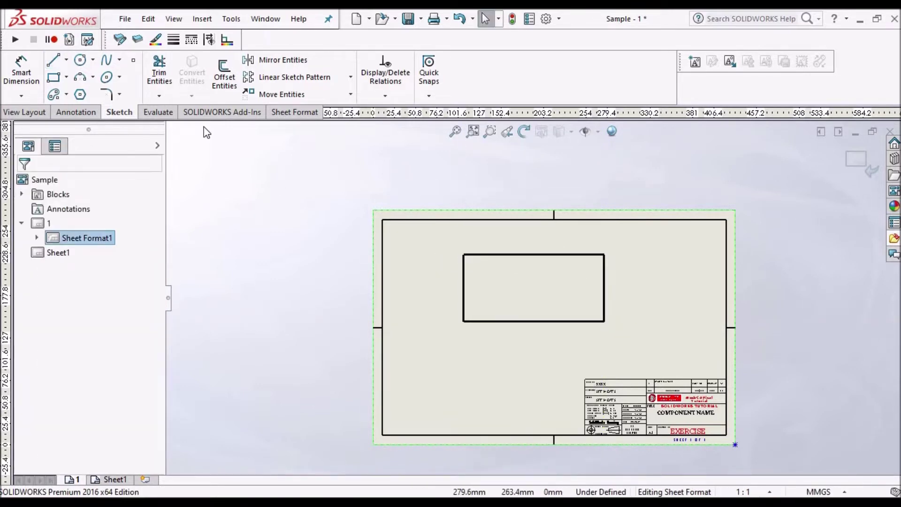
pyautogui.click(65, 115)
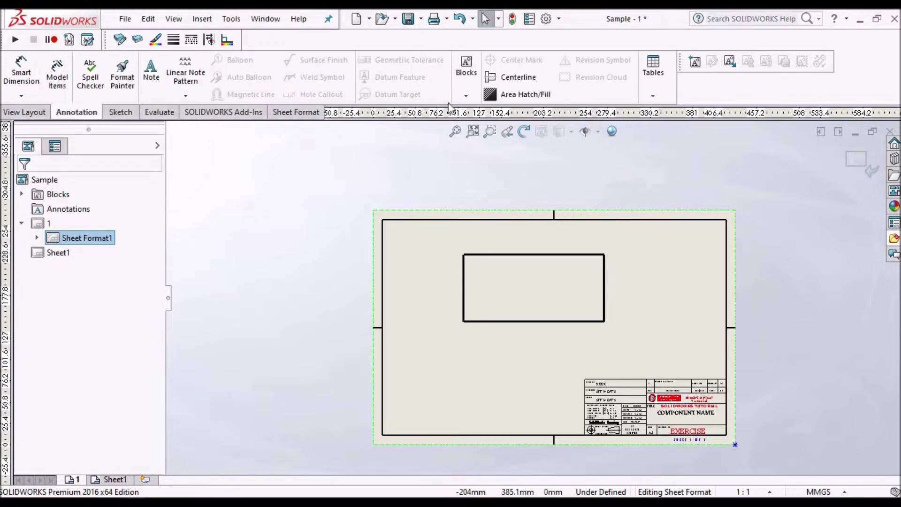
pyautogui.click(463, 98)
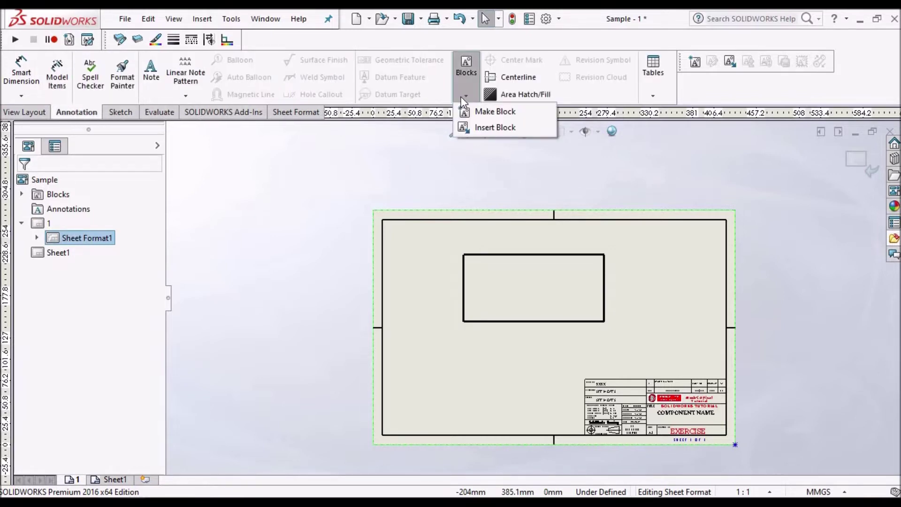
pyautogui.click(499, 126)
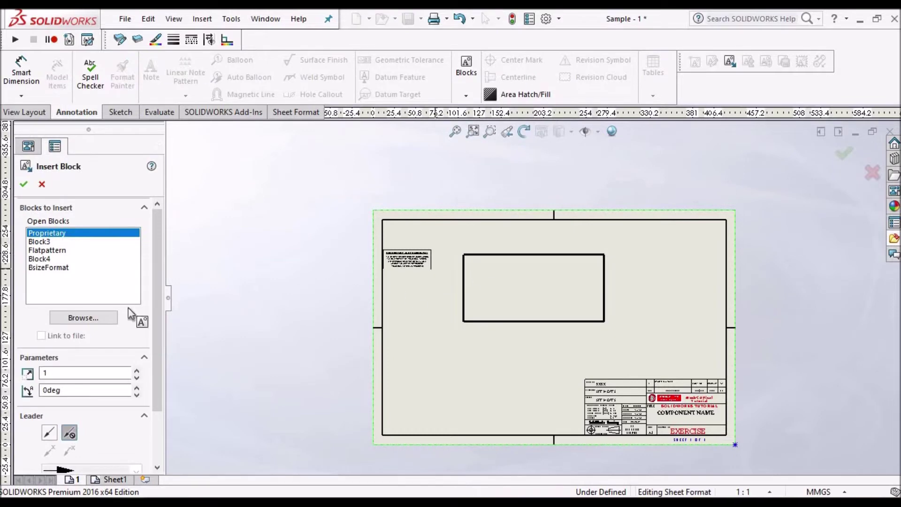
pyautogui.click(47, 242)
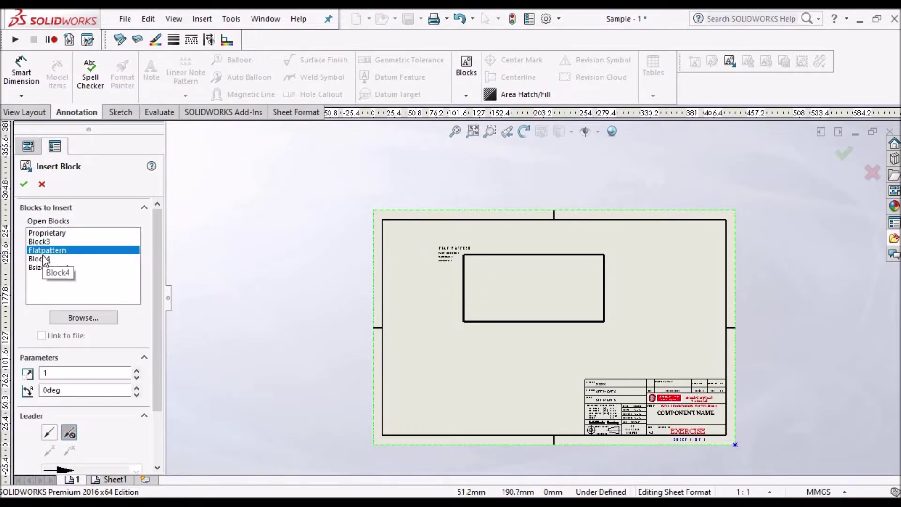
pyautogui.click(46, 258)
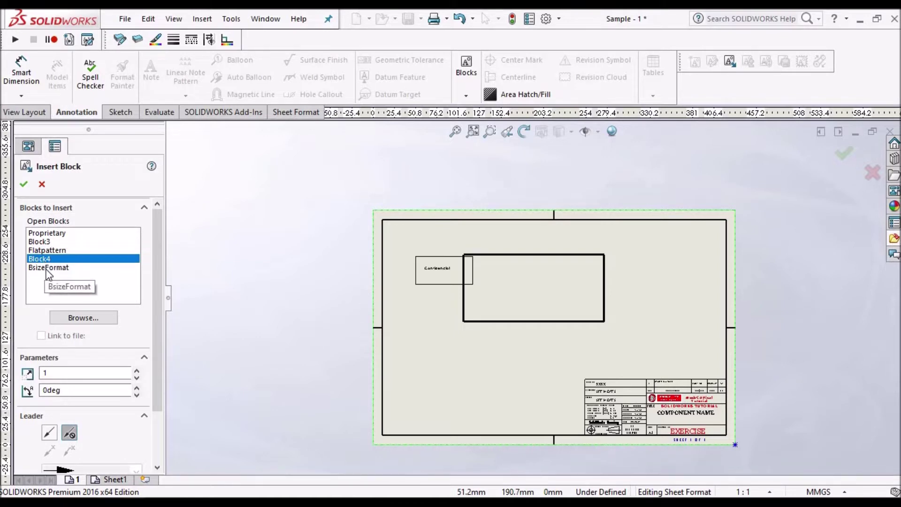
pyautogui.click(47, 267)
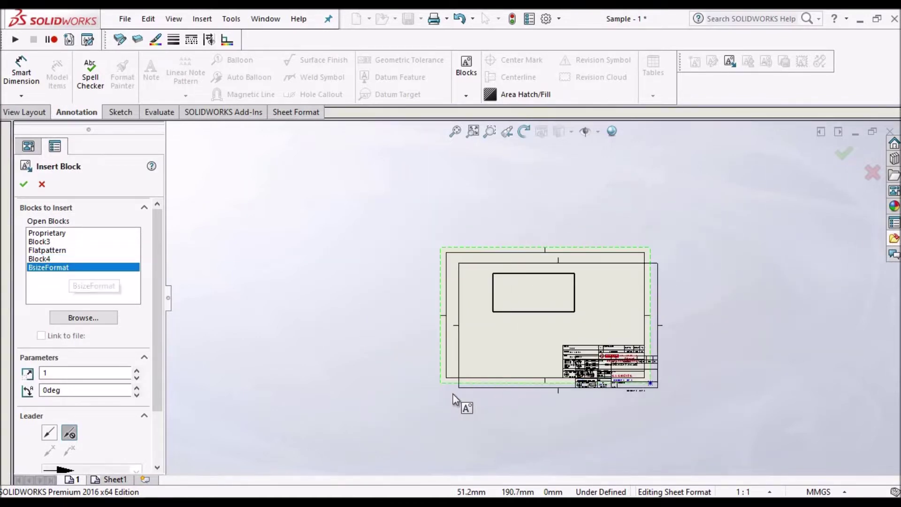
pyautogui.scroll(-1, 453, 393)
pyautogui.scroll(-1, 463, 357)
pyautogui.scroll(-1, 458, 344)
pyautogui.scroll(-1, 450, 360)
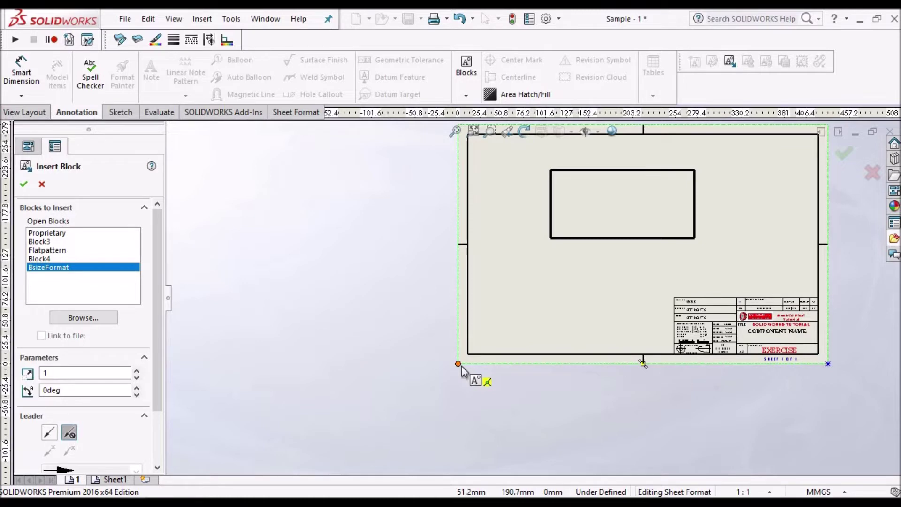
pyautogui.click(442, 366)
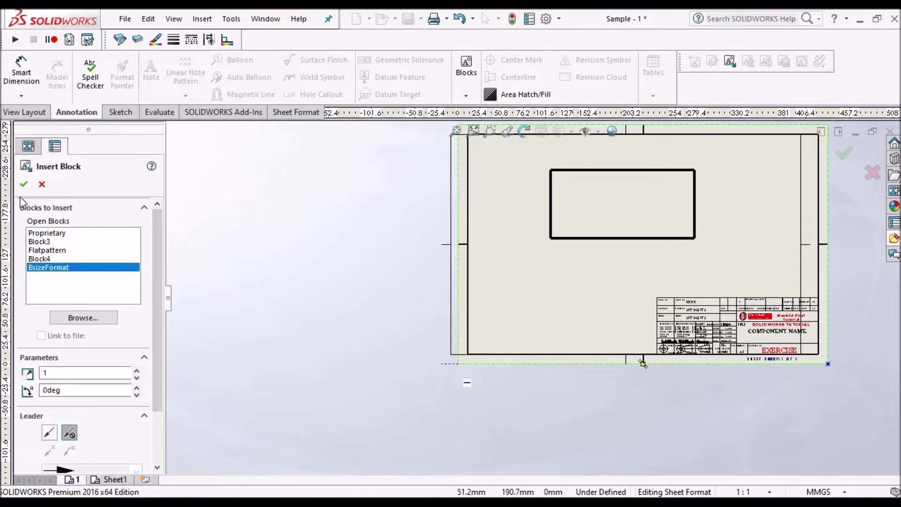
pyautogui.click(41, 185)
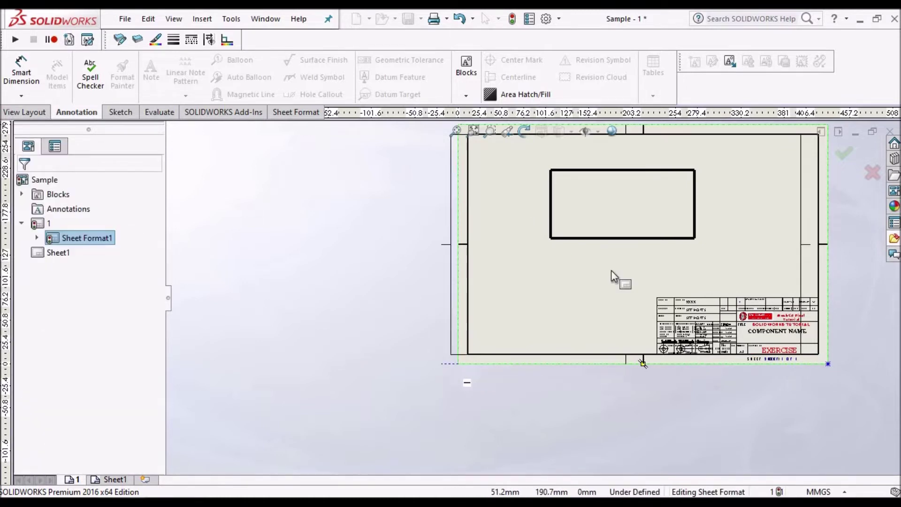
pyautogui.press('z')
pyautogui.press('f')
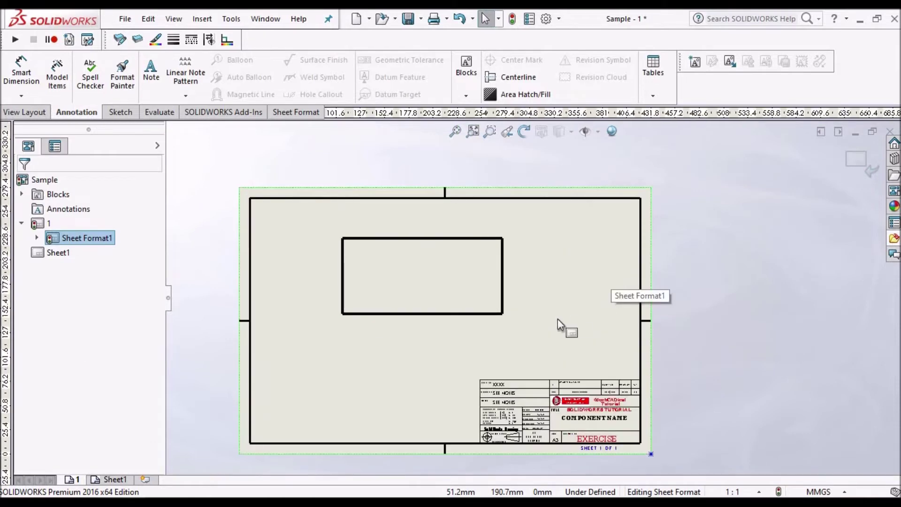
# Step: Turn on Display Grid for the sheet format
pyautogui.rightClick(537, 300)
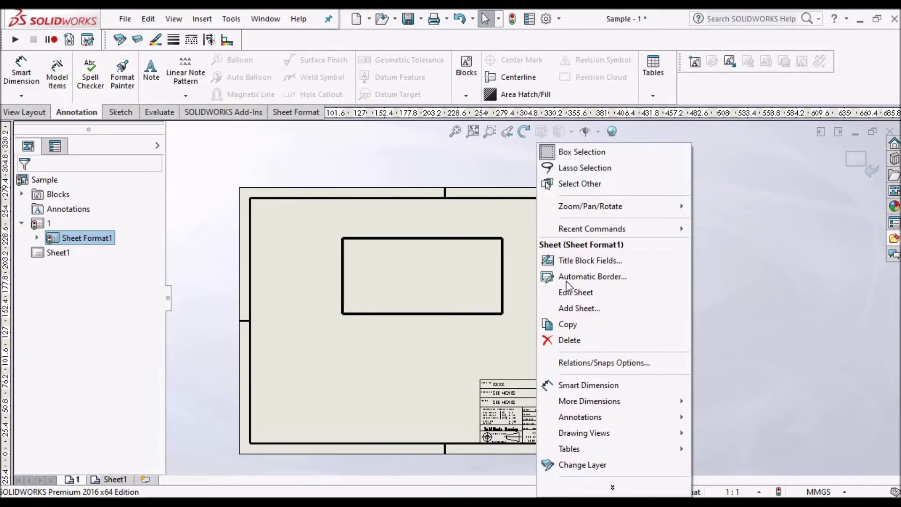
pyautogui.click(612, 487)
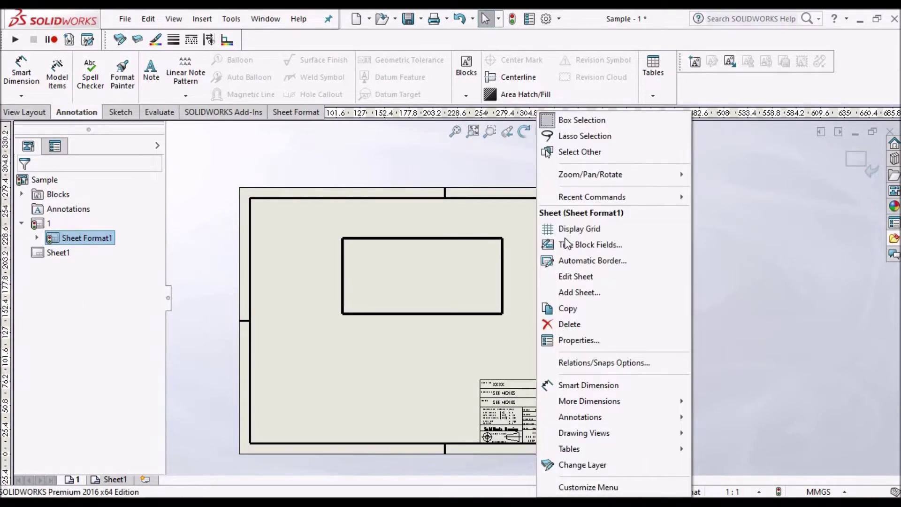
pyautogui.click(553, 229)
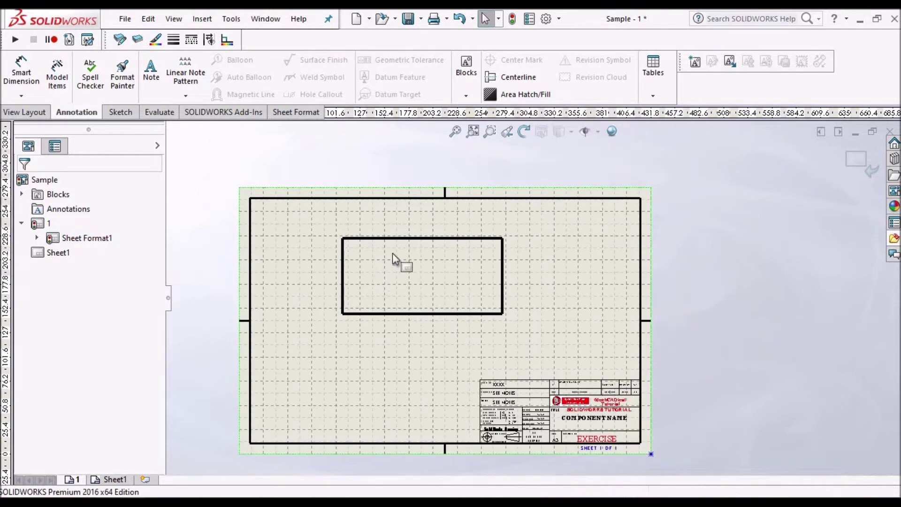
pyautogui.scroll(-1, 396, 252)
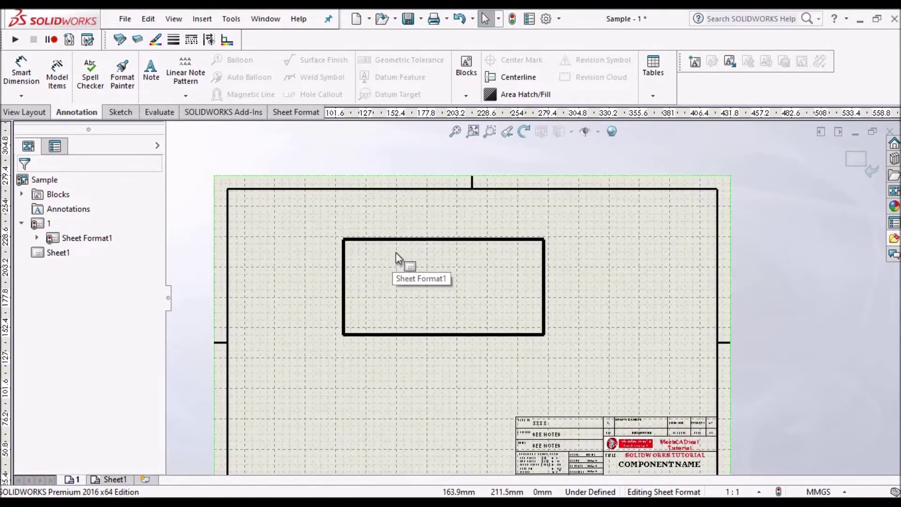
pyautogui.scroll(-2, 396, 252)
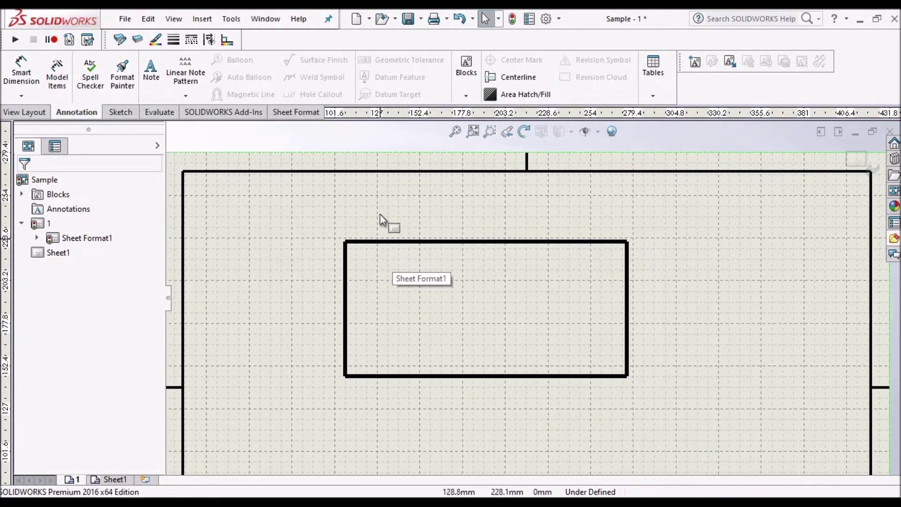
pyautogui.scroll(1, 401, 211)
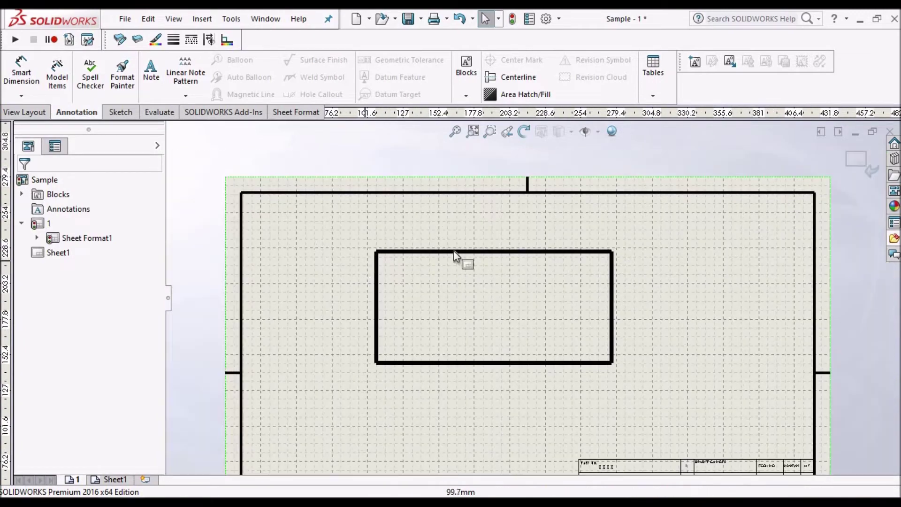
pyautogui.scroll(1, 463, 256)
pyautogui.scroll(1, 510, 271)
pyautogui.scroll(-1, 510, 271)
pyautogui.scroll(-1, 596, 354)
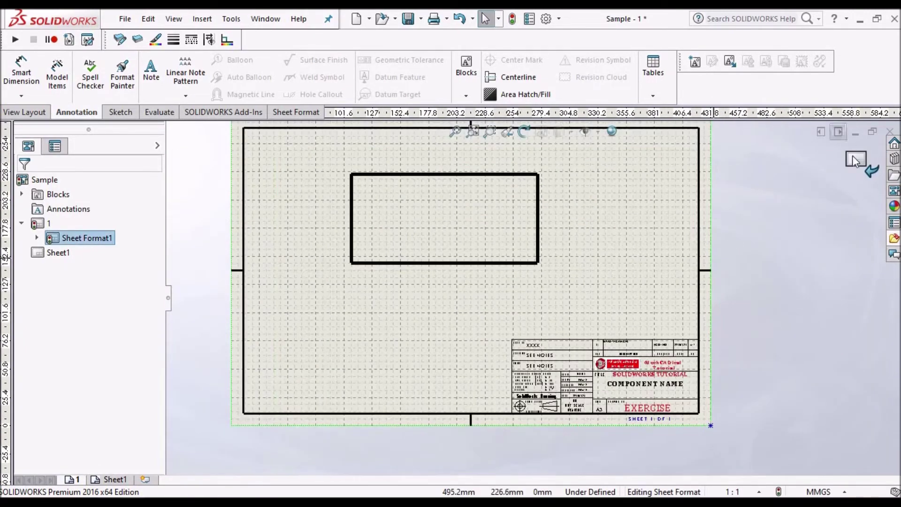
# Step: Exit sheet format editing to view the sheet with rectangle, title block and notes
pyautogui.click(856, 161)
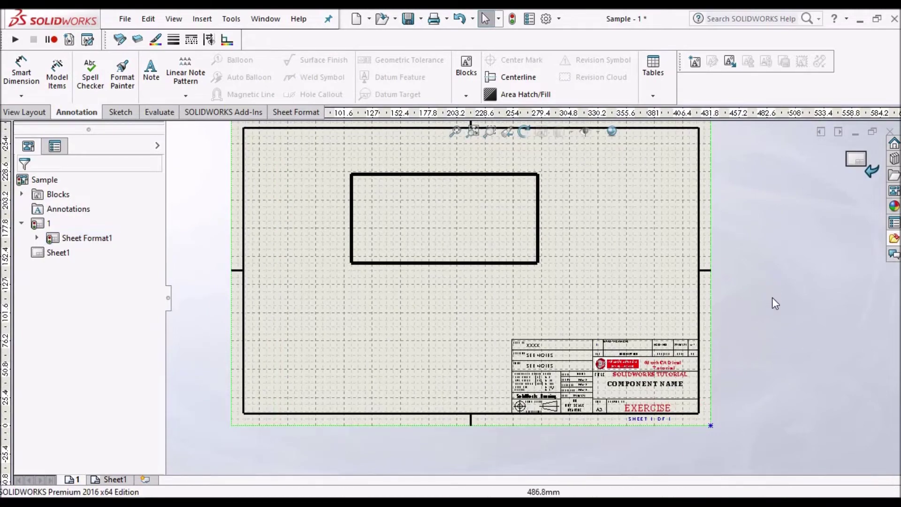
pyautogui.scroll(1, 517, 327)
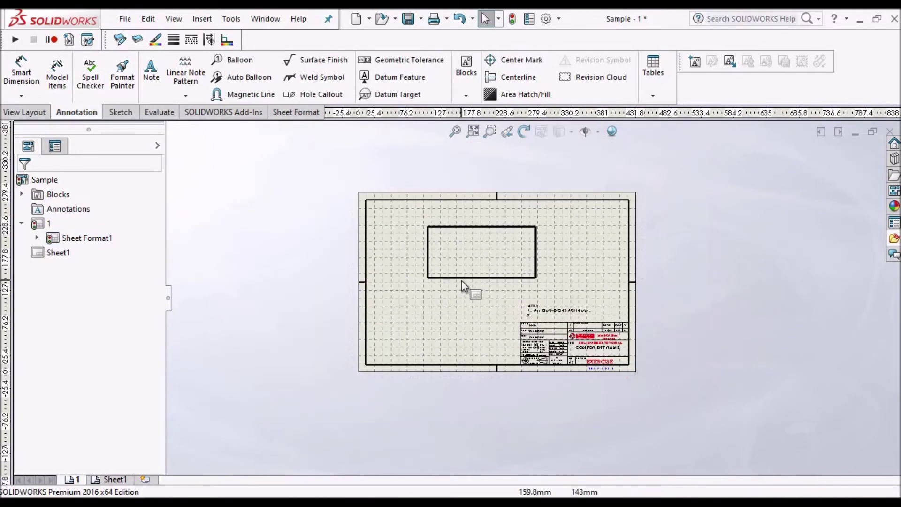
pyautogui.scroll(-2, 461, 281)
# Step: Turn off Display Grid and return to Edit Sheet Format
pyautogui.rightClick(472, 311)
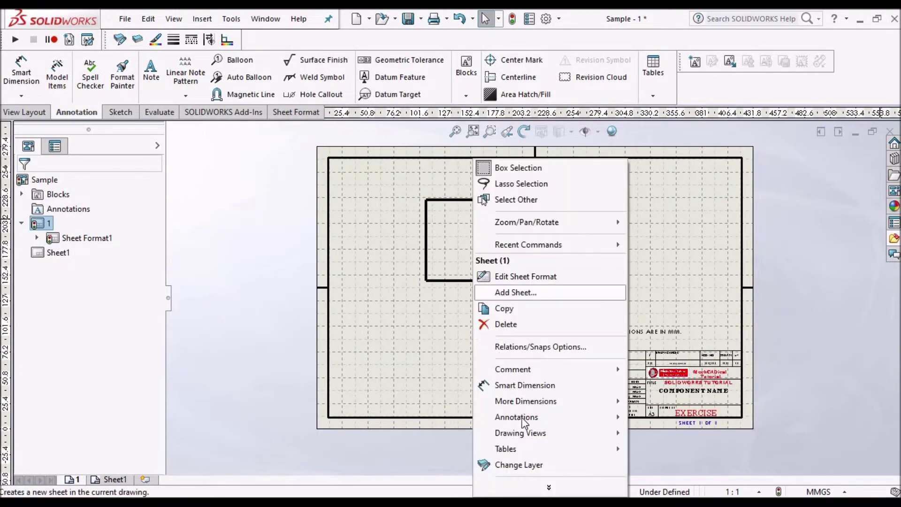
pyautogui.click(548, 487)
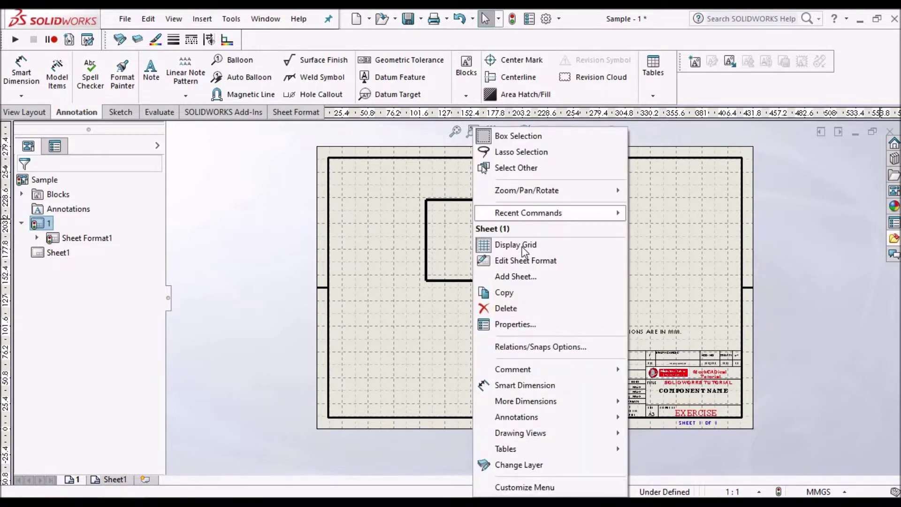
pyautogui.click(515, 244)
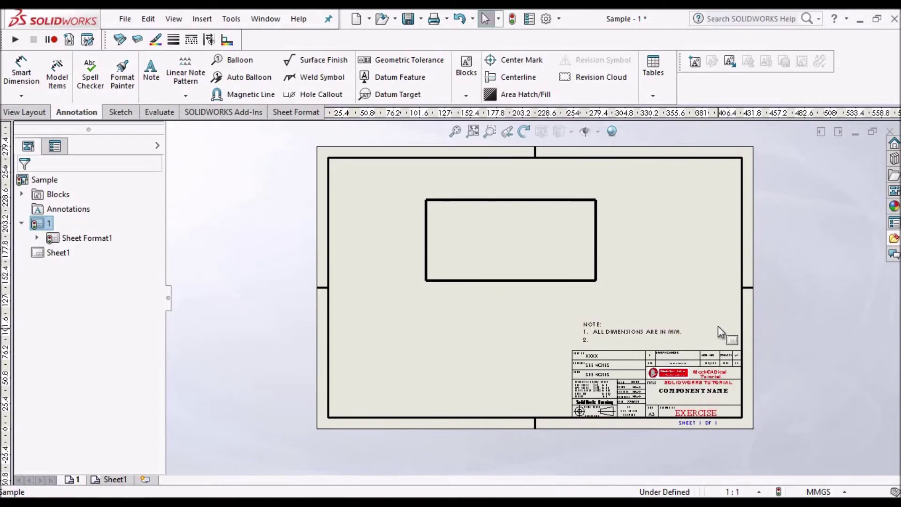
pyautogui.rightClick(469, 325)
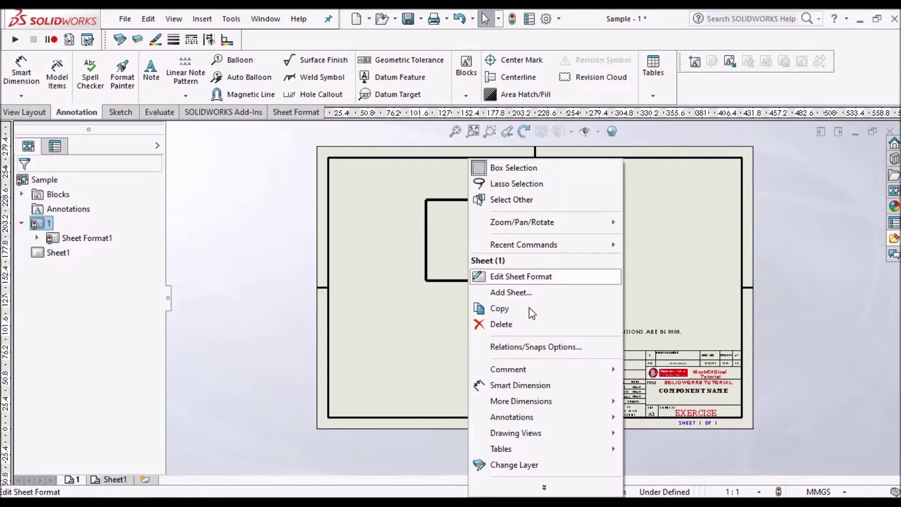
pyautogui.click(522, 277)
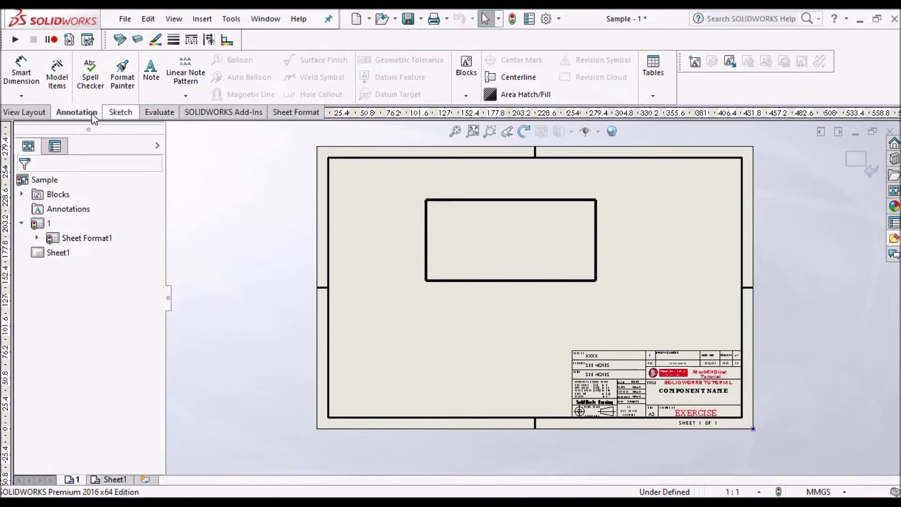
# Step: Insert Block3, the PROPRIETARY AND CONFIDENTIAL notice, just left of the title block
pyautogui.click(465, 96)
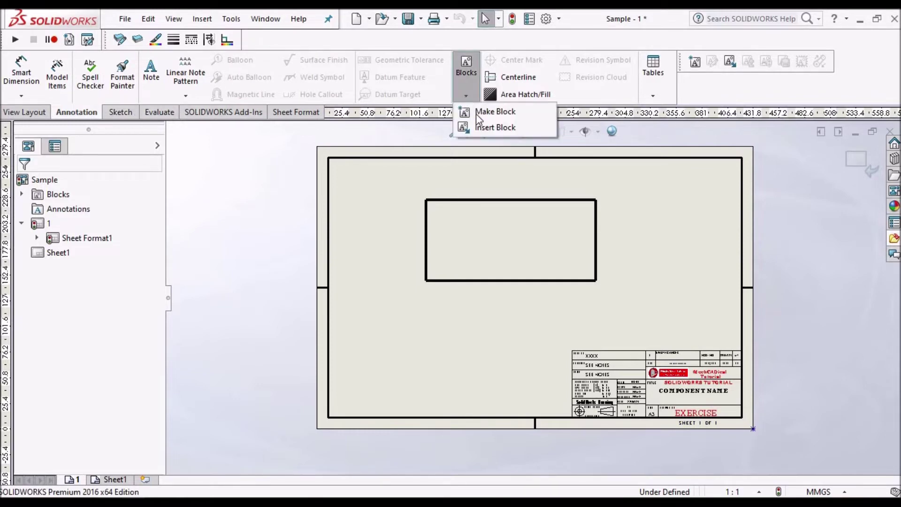
pyautogui.click(487, 127)
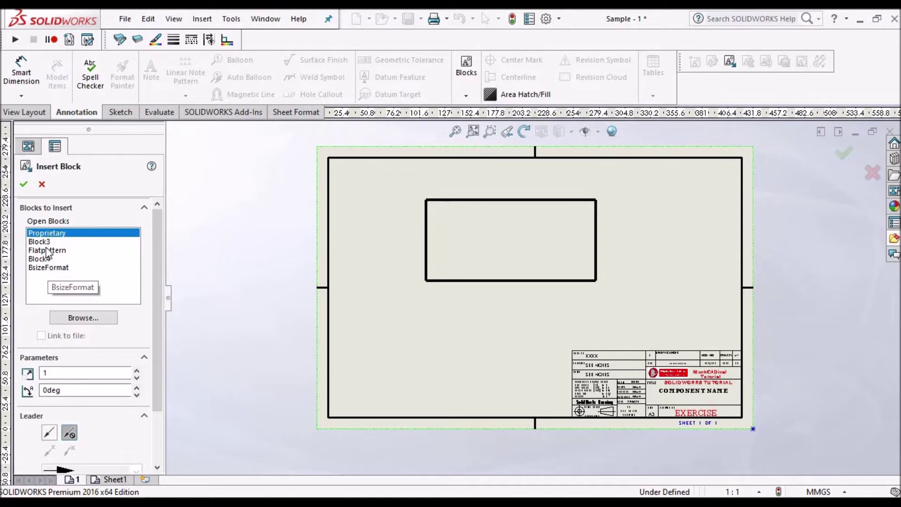
pyautogui.click(39, 242)
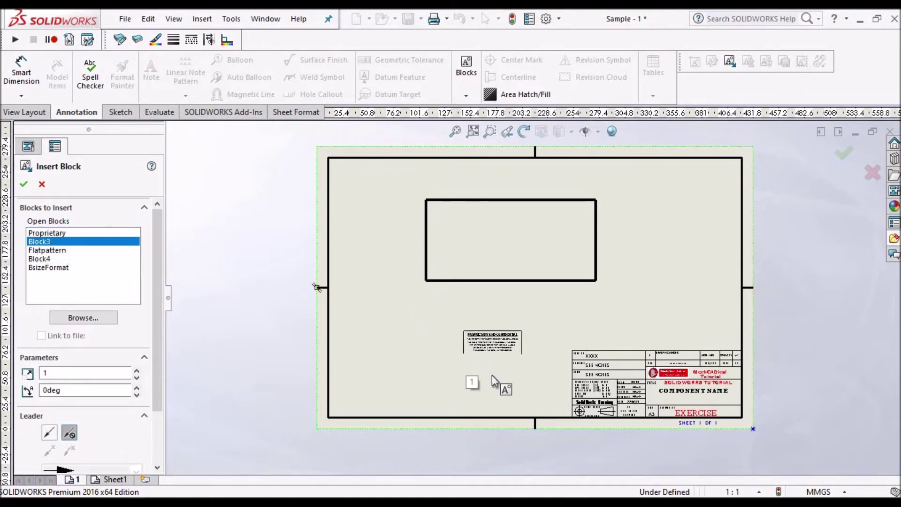
pyautogui.scroll(-3, 505, 375)
pyautogui.scroll(-1, 518, 375)
pyautogui.scroll(-1, 518, 375)
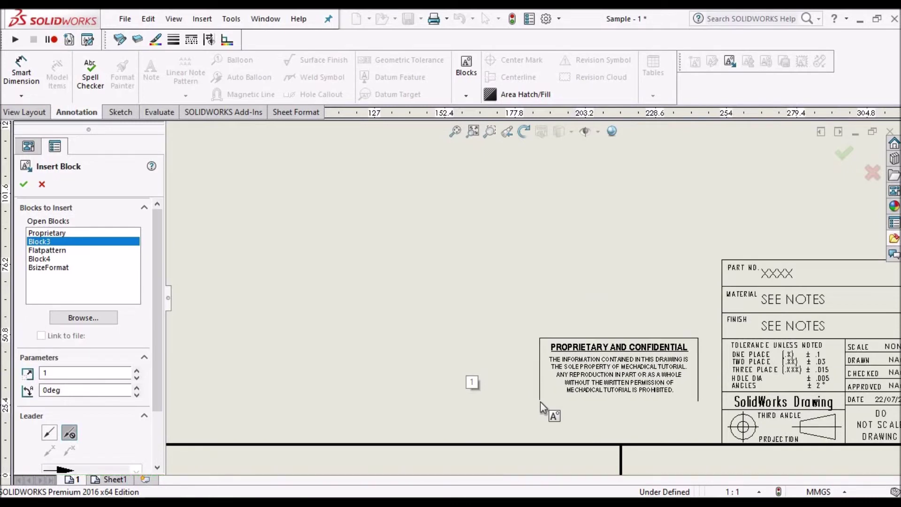
pyautogui.click(540, 402)
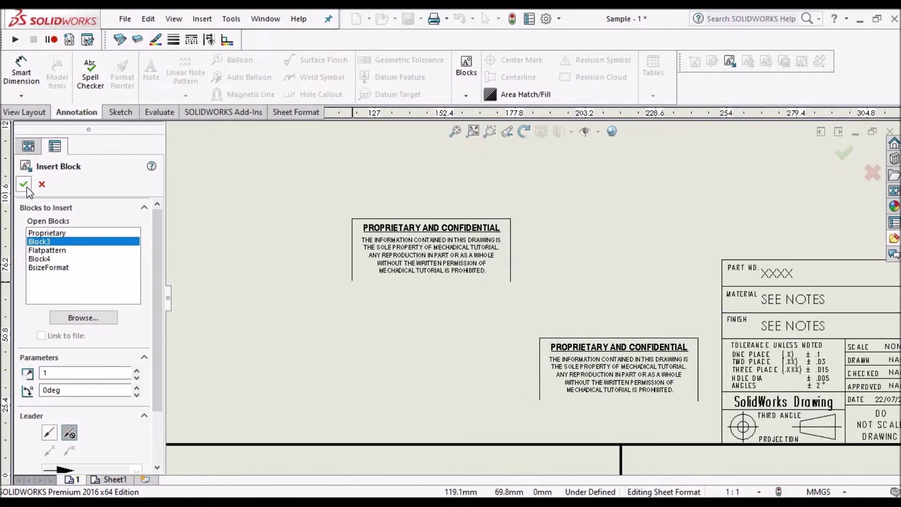
pyautogui.press('Escape')
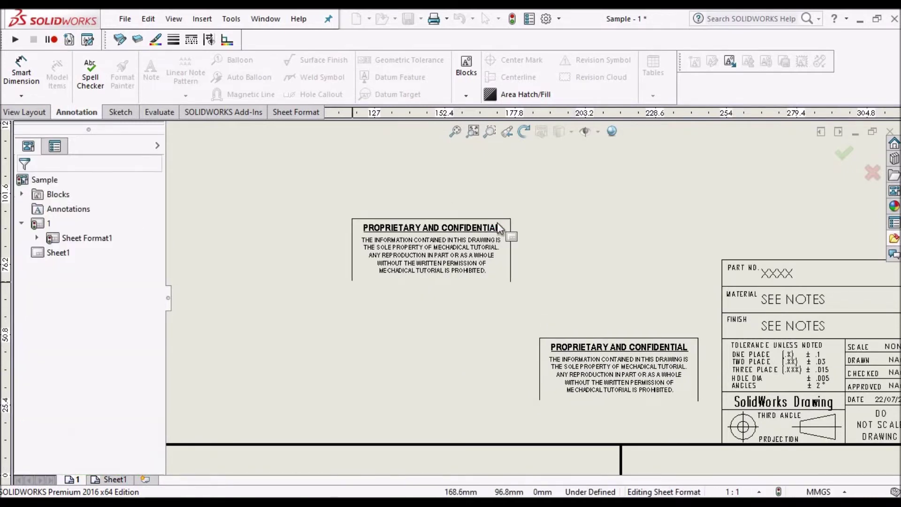
# Step: Place a note left of the confidentiality block reading 'ALL DIMENSION ARE IN MM'
pyautogui.scroll(1, 540, 303)
pyautogui.scroll(1, 592, 342)
pyautogui.scroll(-1, 602, 340)
pyautogui.scroll(-2, 601, 340)
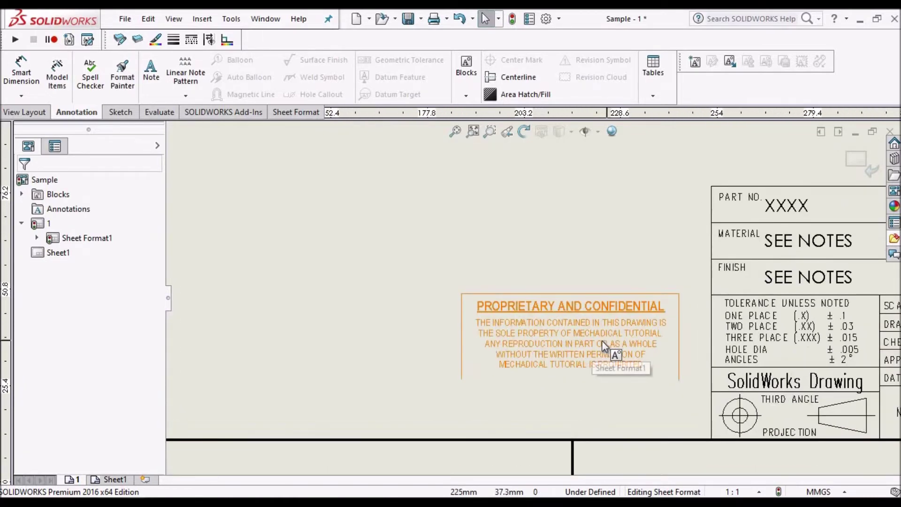
pyautogui.click(151, 75)
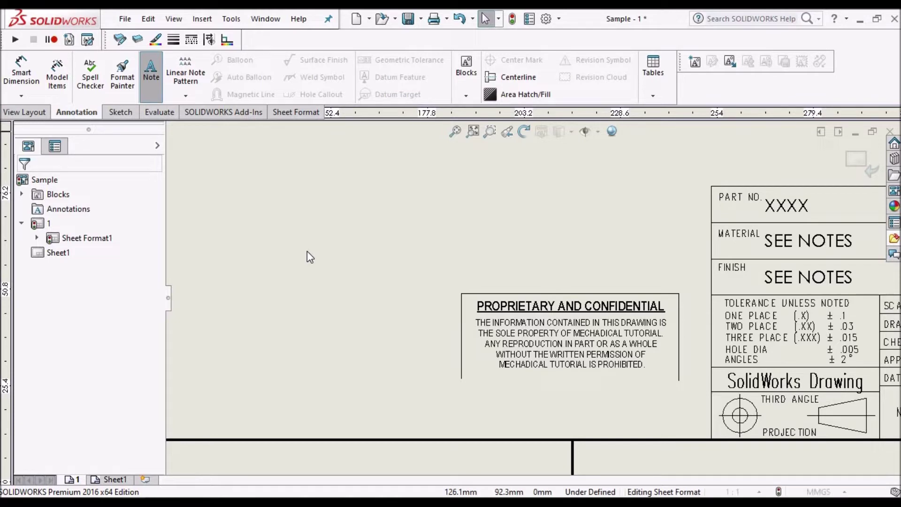
pyautogui.click(312, 259)
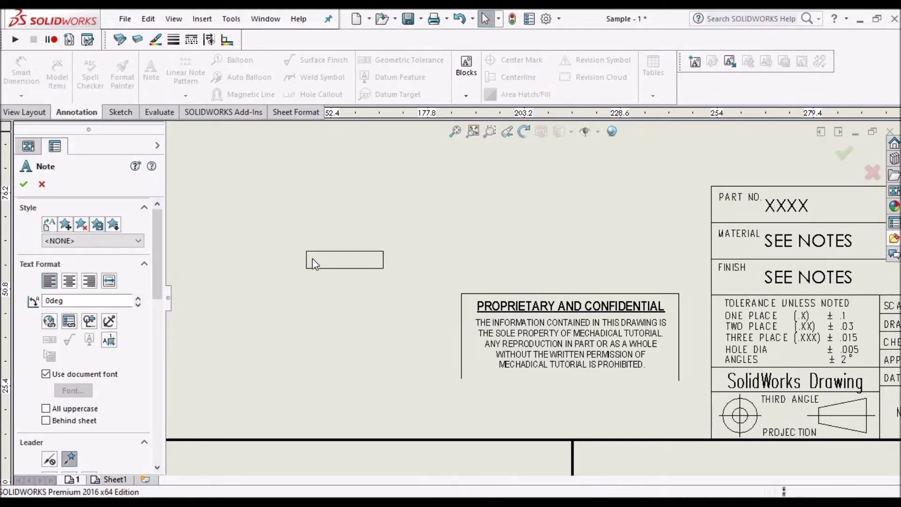
pyautogui.write('XXXXXXX')
pyautogui.click(312, 259)
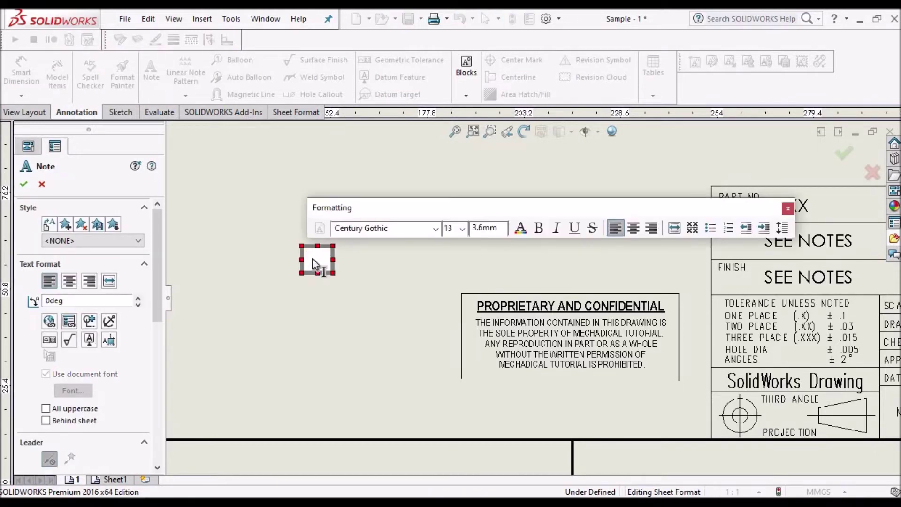
pyautogui.write('ALL DIMENS')
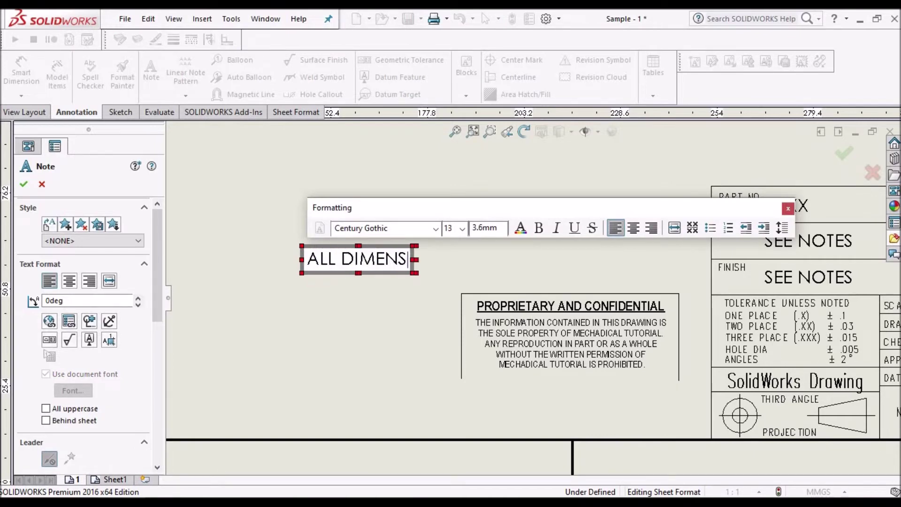
pyautogui.write('ION ARE IN MM')
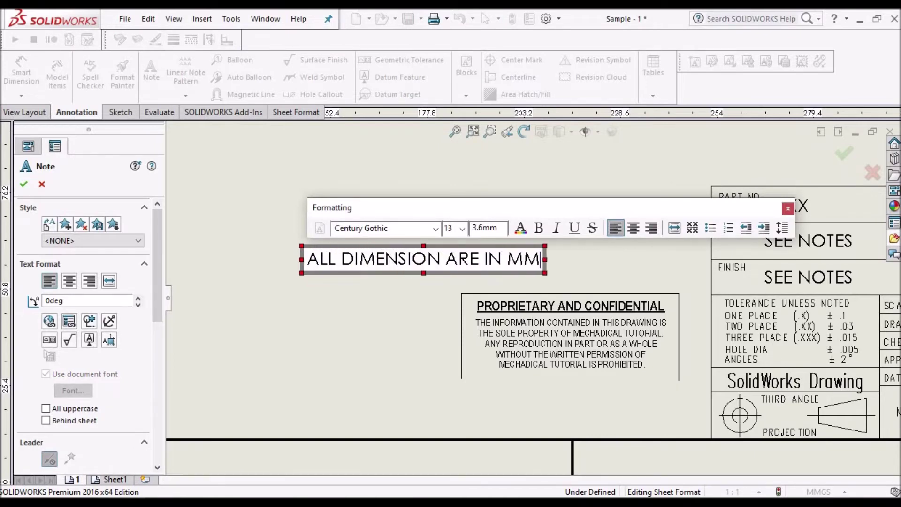
# Step: Number the line '1.' and add a 'NOTE:' heading line above it
pyautogui.click(308, 258)
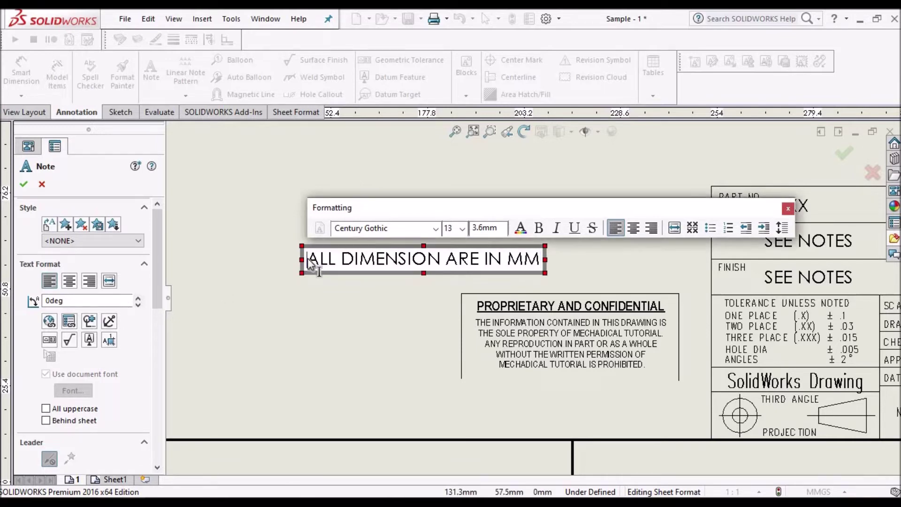
pyautogui.write('1.')
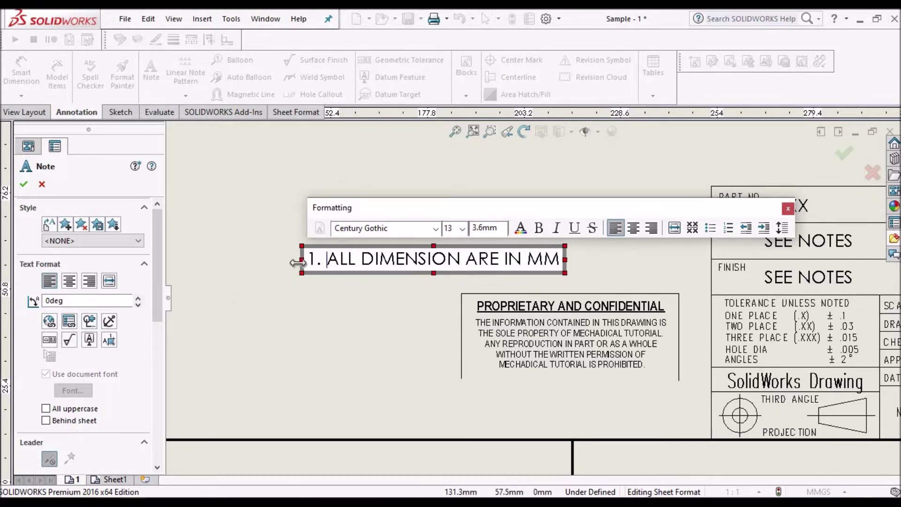
pyautogui.click(311, 258)
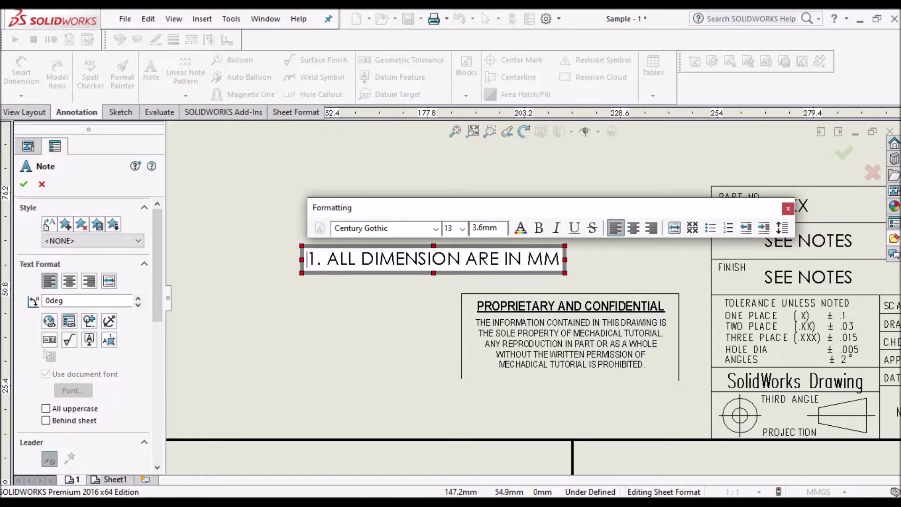
pyautogui.press('Return')
pyautogui.press('Up')
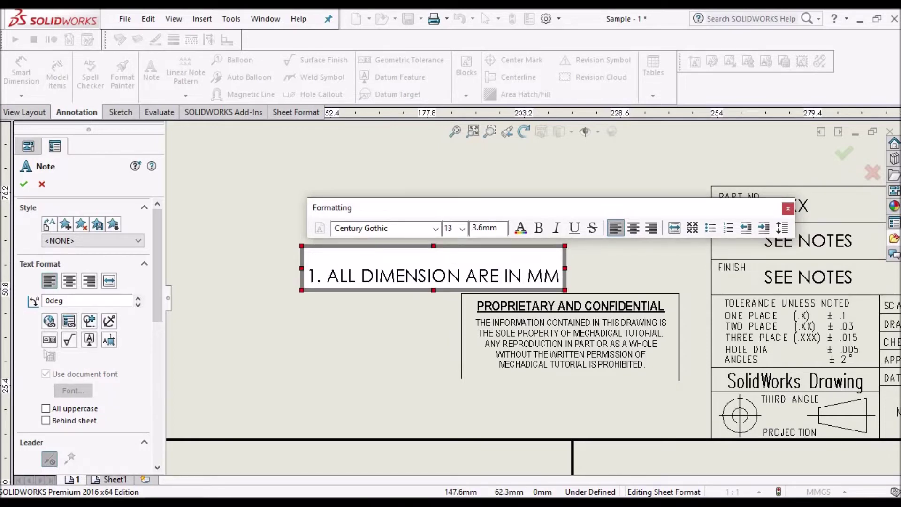
pyautogui.write('NOTE:')
pyautogui.click(285, 334)
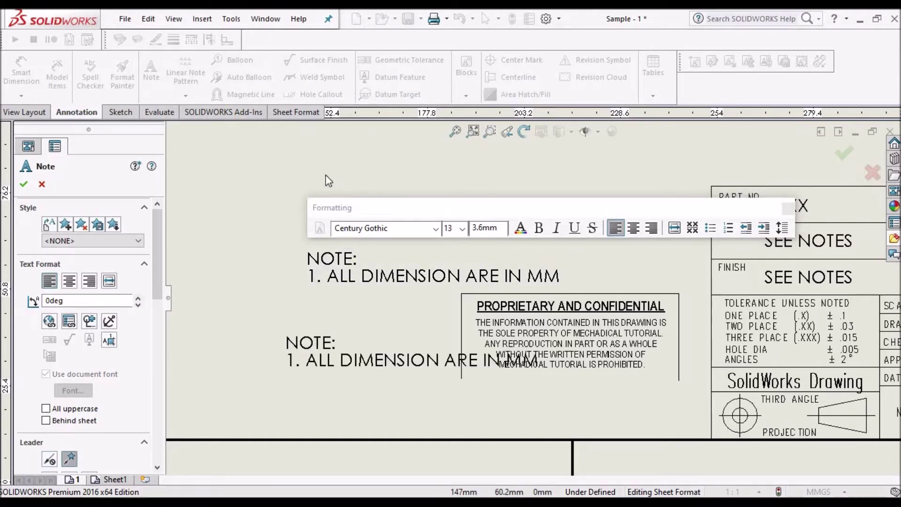
pyautogui.press('Escape')
pyautogui.click(369, 270)
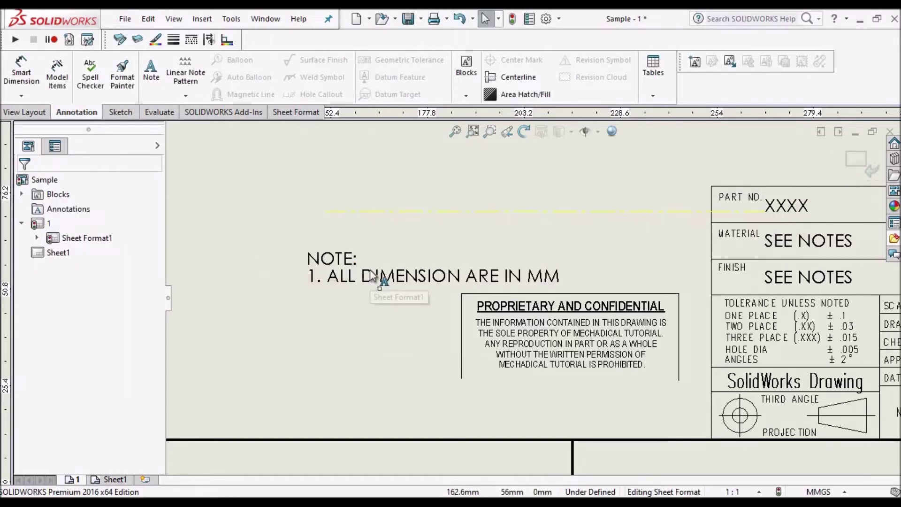
# Step: Convert the selected dimensions note into a block with Make Block
pyautogui.click(696, 63)
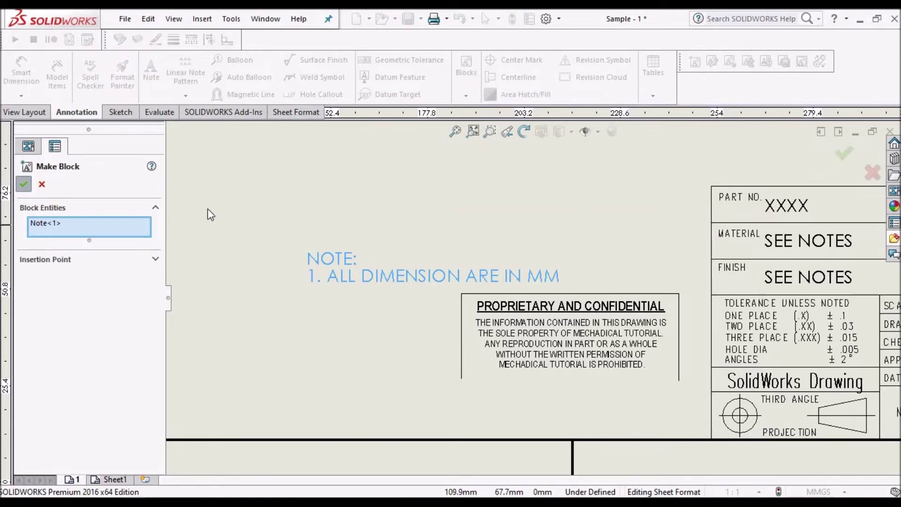
pyautogui.press('Return')
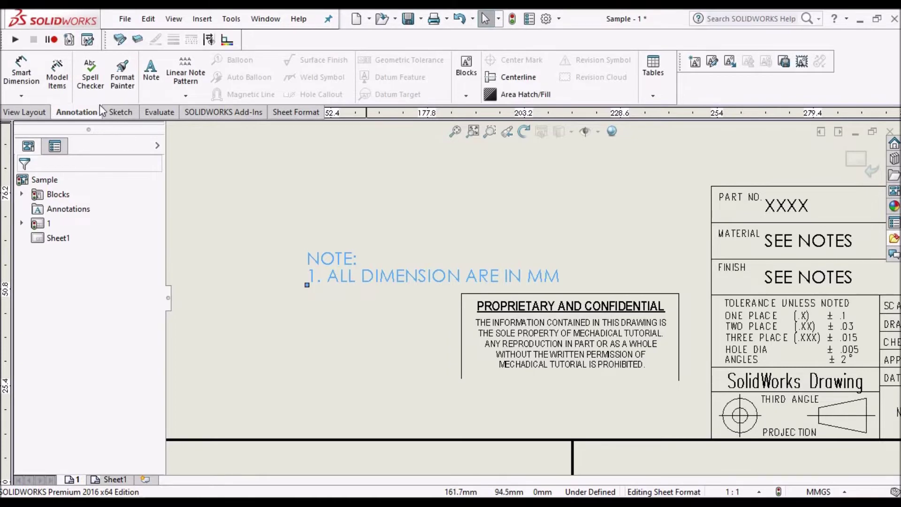
pyautogui.click(466, 96)
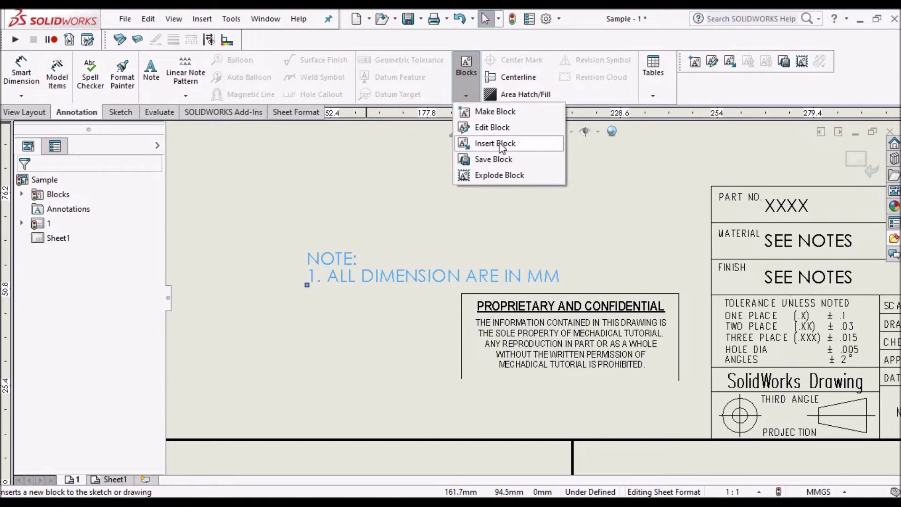
# Step: Insert a copy of the note block, Block5, above and left of the original note
pyautogui.click(501, 146)
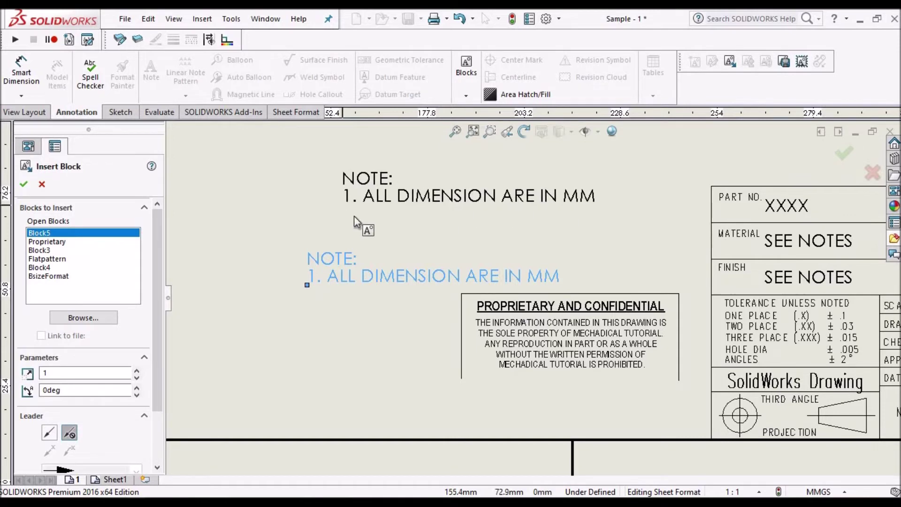
pyautogui.press('z')
pyautogui.click(188, 233)
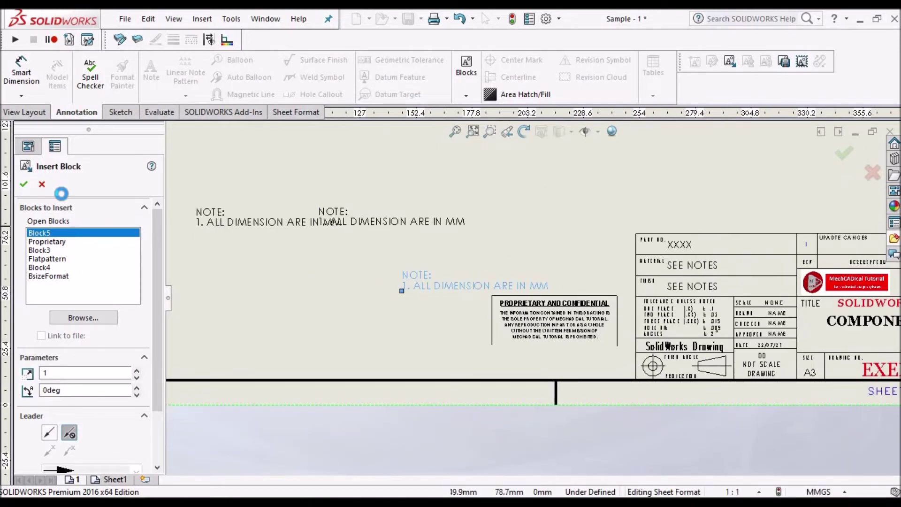
pyautogui.click(42, 184)
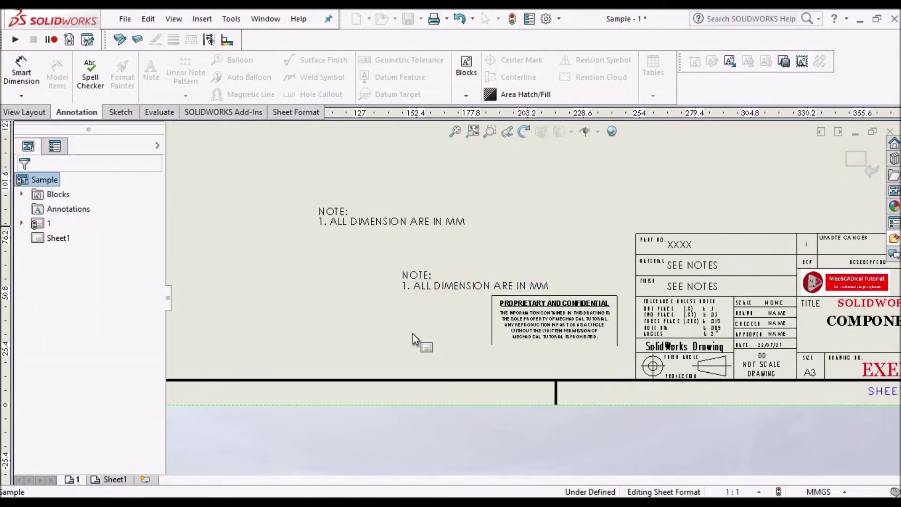
pyautogui.scroll(2, 852, 355)
pyautogui.scroll(2, 681, 277)
pyautogui.scroll(-5, 680, 276)
pyautogui.scroll(-3, 591, 331)
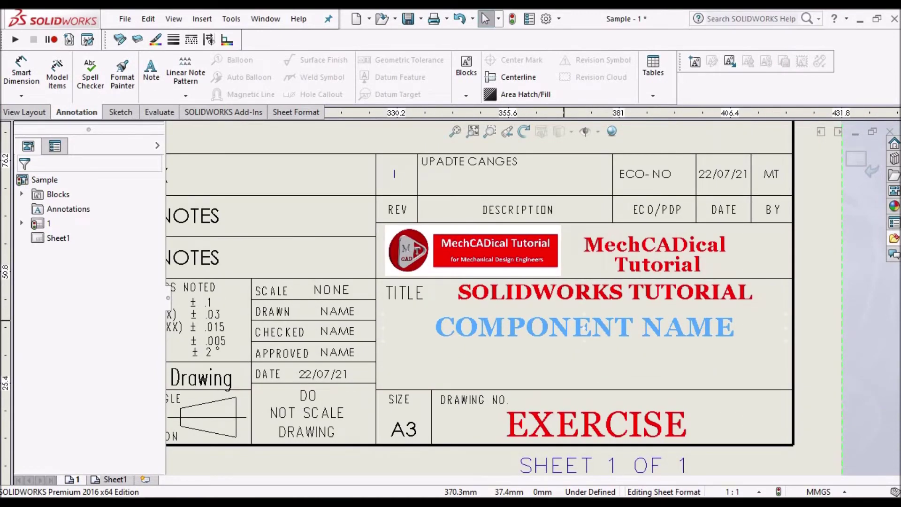
pyautogui.click(152, 73)
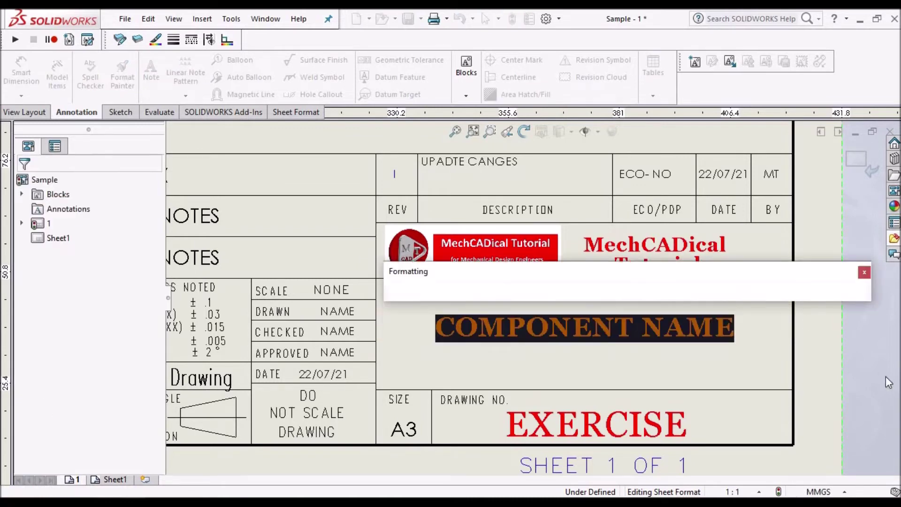
pyautogui.click(662, 252)
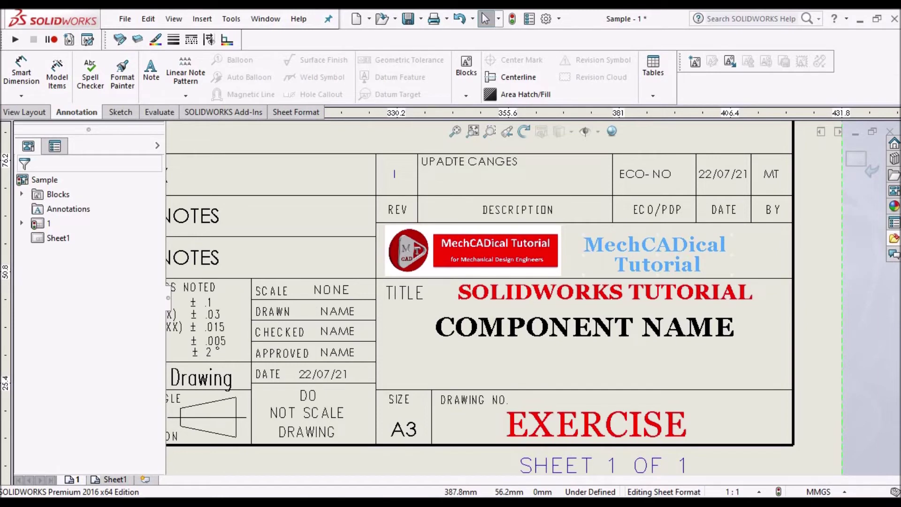
pyautogui.click(487, 287)
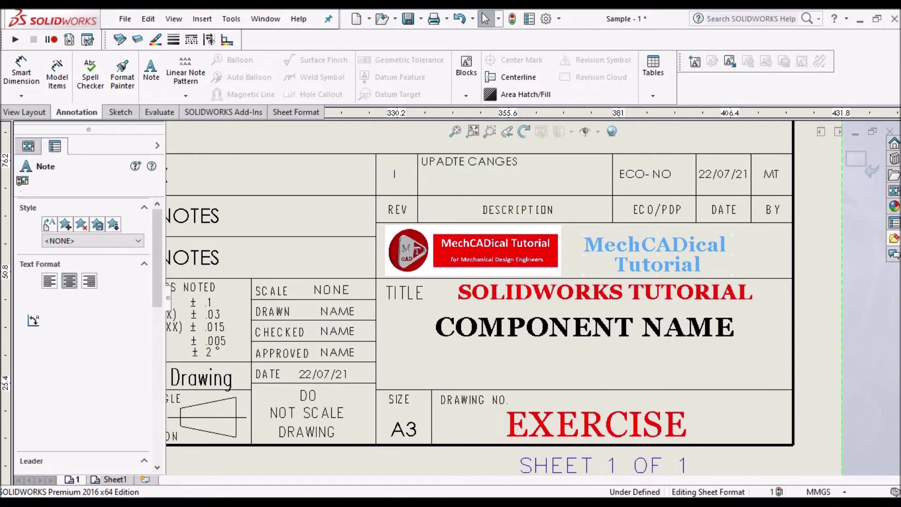
pyautogui.doubleClick(656, 254)
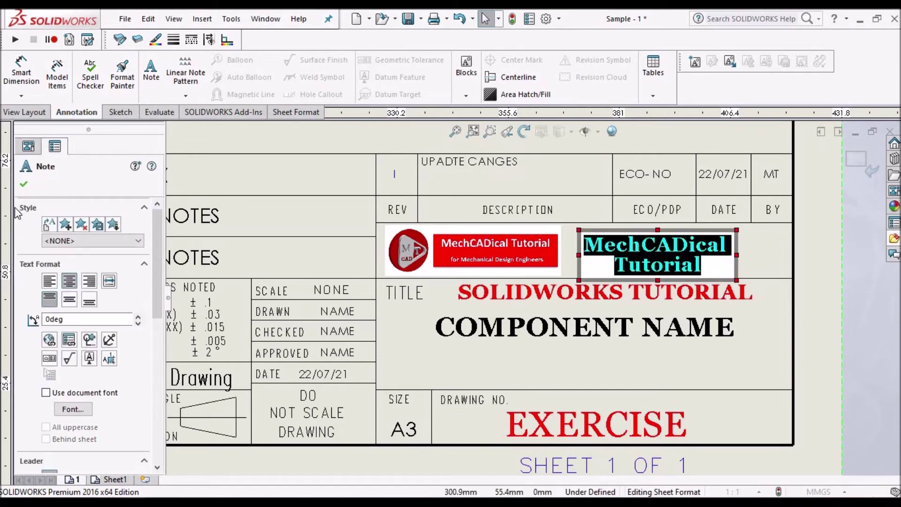
pyautogui.click(24, 187)
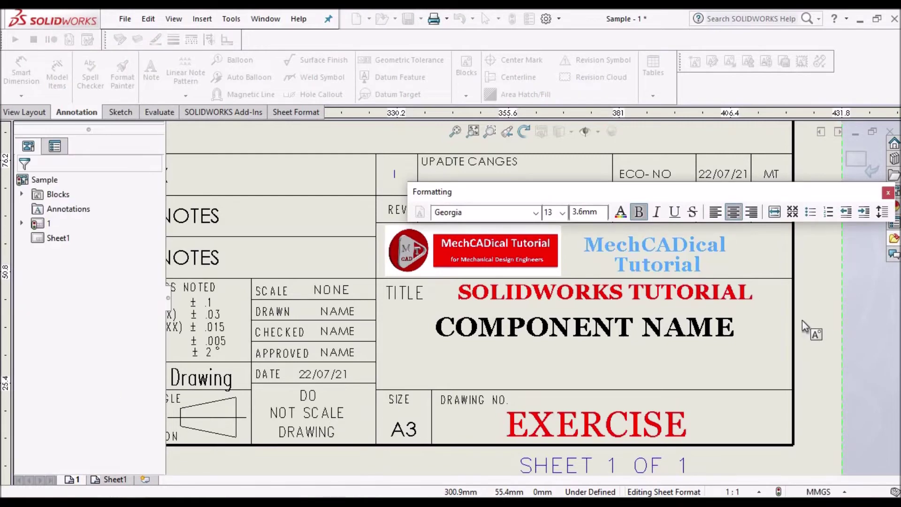
pyautogui.scroll(-5, 805, 320)
pyautogui.scroll(3, 481, 257)
pyautogui.scroll(-1, 481, 256)
pyautogui.scroll(-1, 481, 256)
pyautogui.click(202, 20)
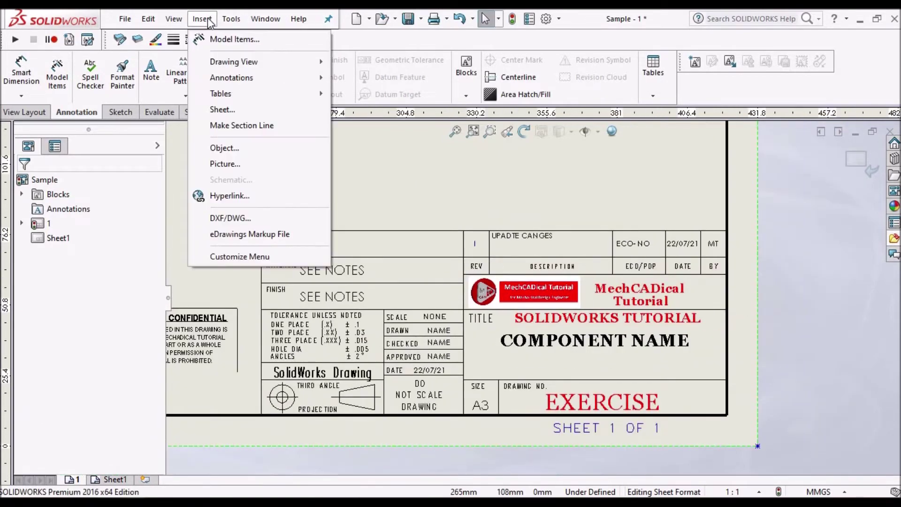
# Step: Insert the LOGO FILE image as a sketch picture on the sheet
pyautogui.click(238, 167)
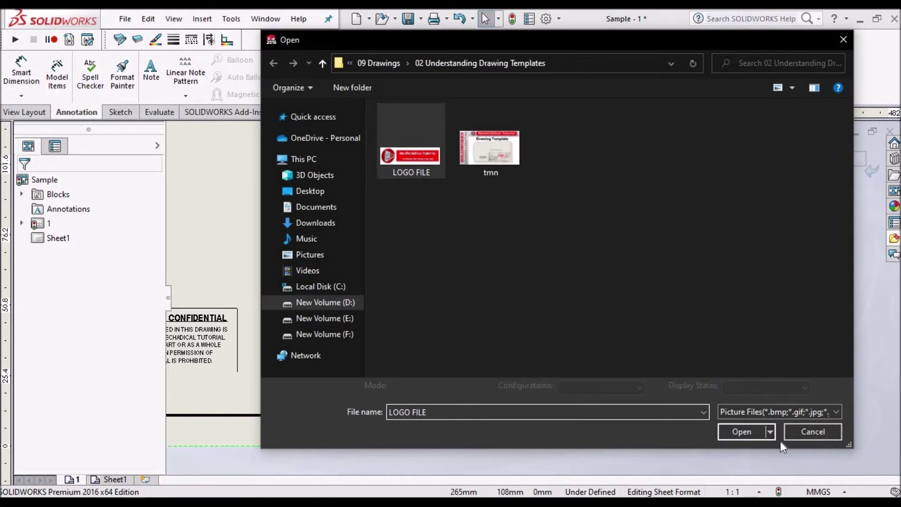
pyautogui.click(740, 435)
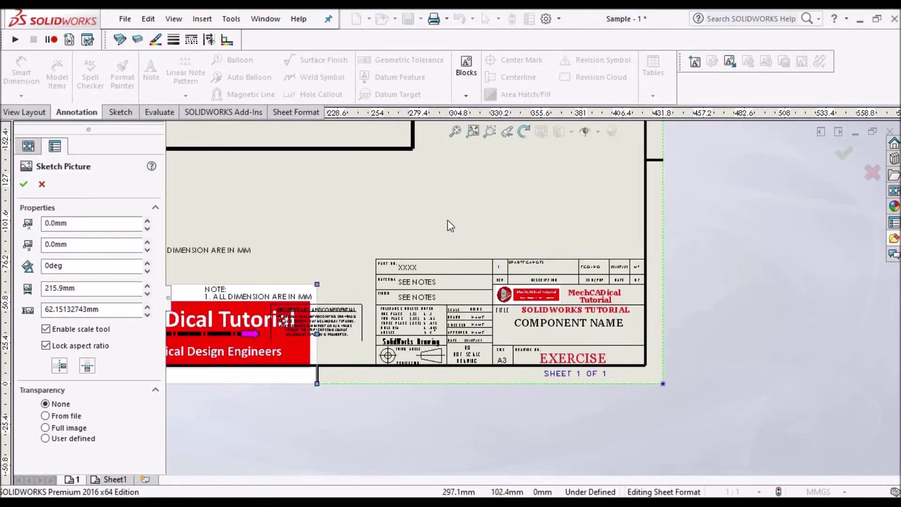
pyautogui.scroll(2, 447, 220)
pyautogui.scroll(-1, 425, 256)
pyautogui.scroll(1, 321, 340)
pyautogui.scroll(-1, 321, 340)
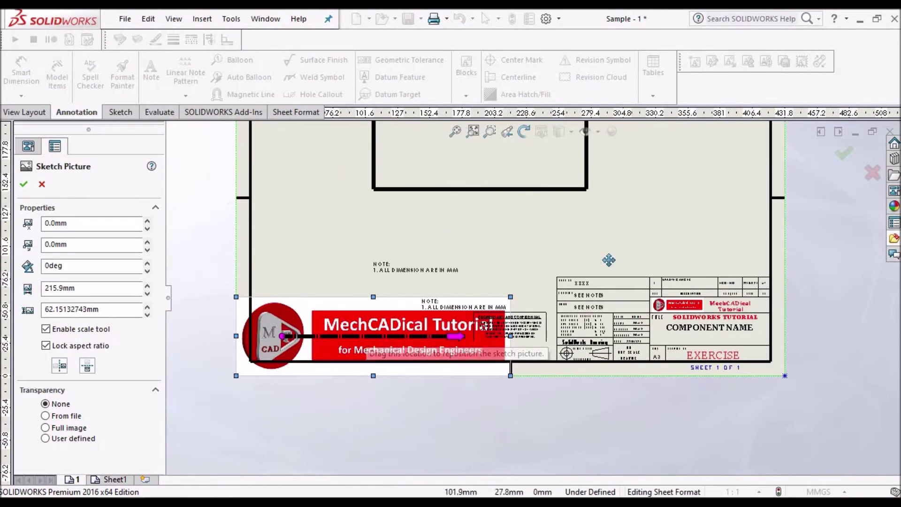
# Step: Scale the logo to about 35.4 × 10.2 mm and place it above the revision table
pyautogui.moveTo(322, 340); pyautogui.dragTo(657, 209)
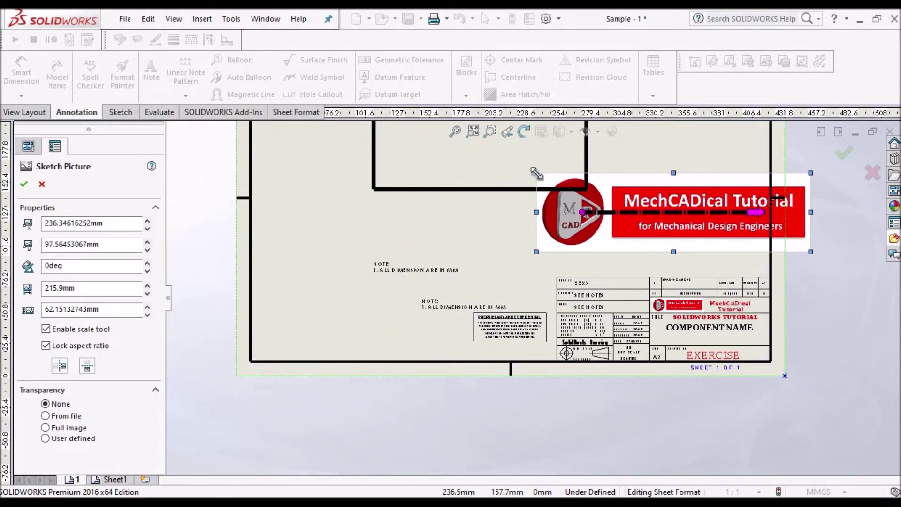
pyautogui.moveTo(537, 177); pyautogui.dragTo(714, 224)
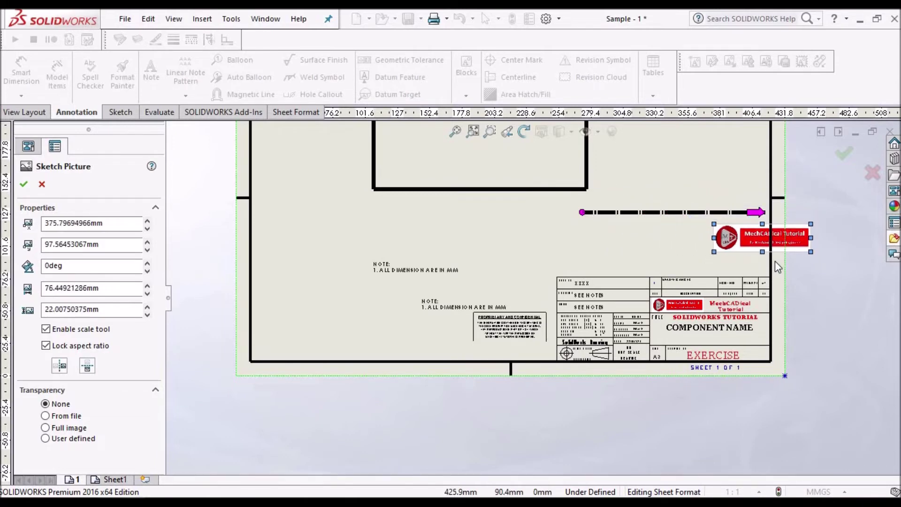
pyautogui.scroll(-1, 776, 261)
pyautogui.scroll(-2, 704, 197)
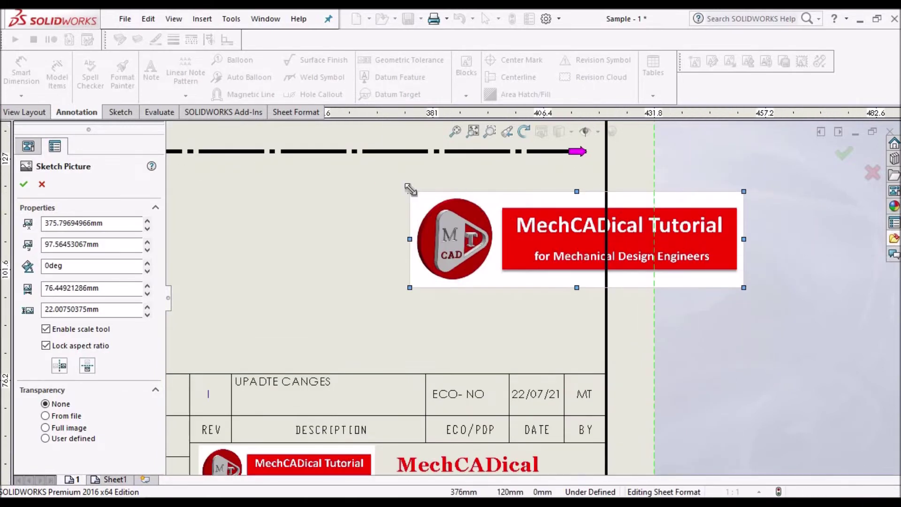
pyautogui.moveTo(417, 194); pyautogui.dragTo(589, 243)
pyautogui.moveTo(627, 285); pyautogui.dragTo(455, 334)
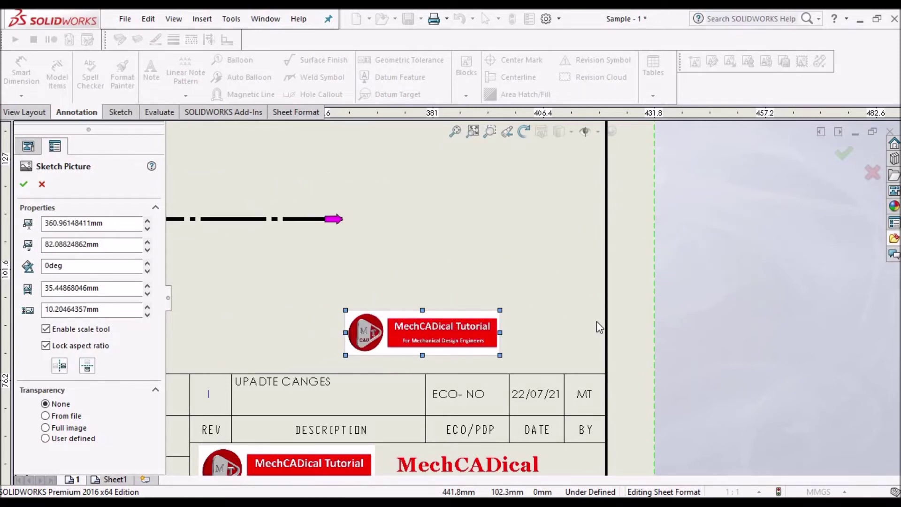
pyautogui.click(644, 295)
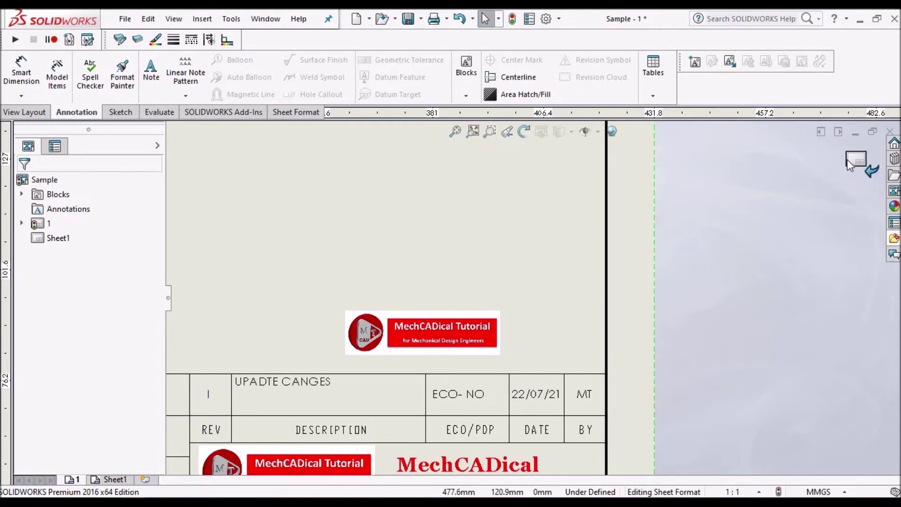
pyautogui.press('z')
pyautogui.press('z')
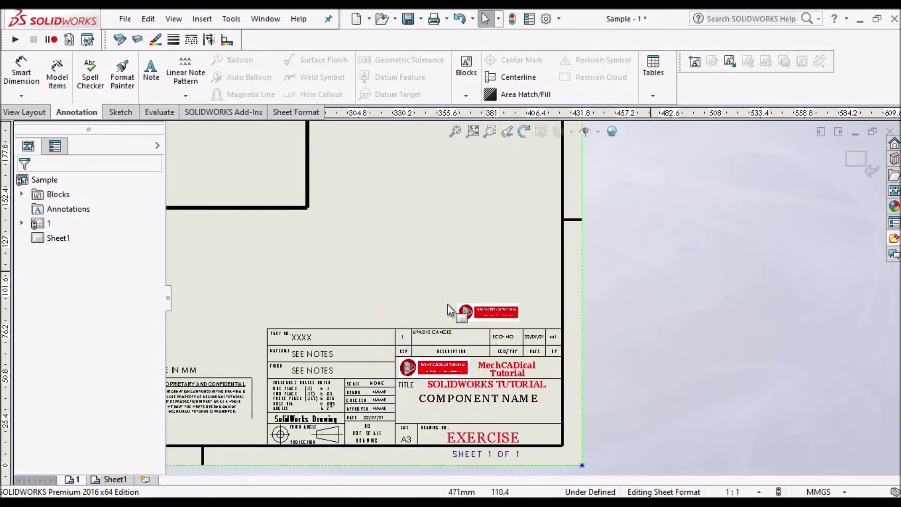
pyautogui.rightClick(77, 480)
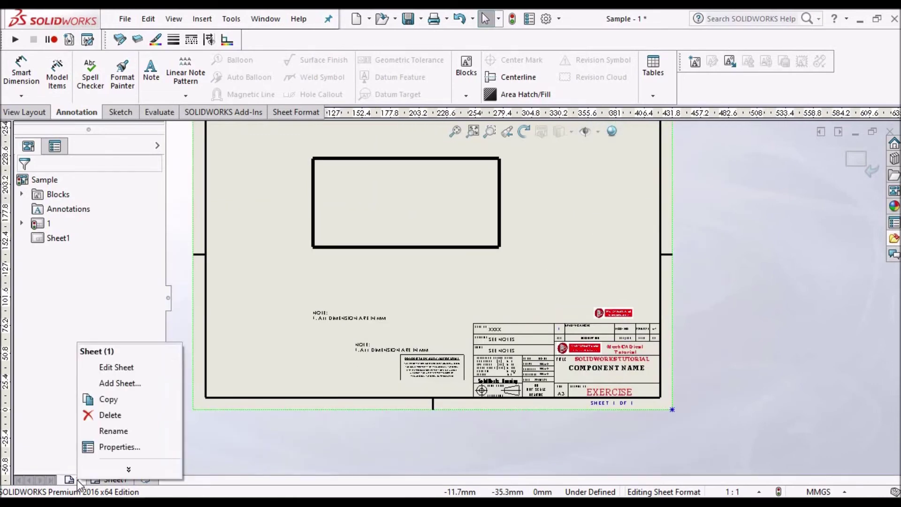
pyautogui.click(133, 448)
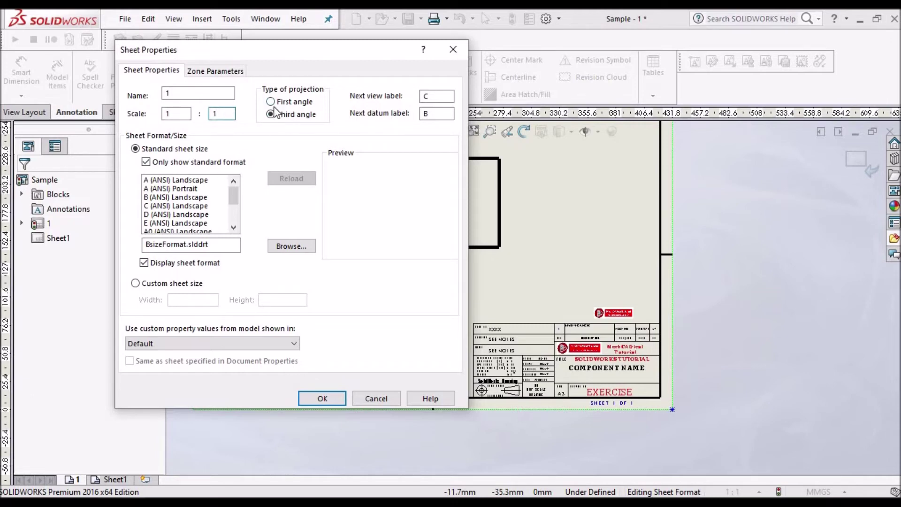
pyautogui.click(379, 398)
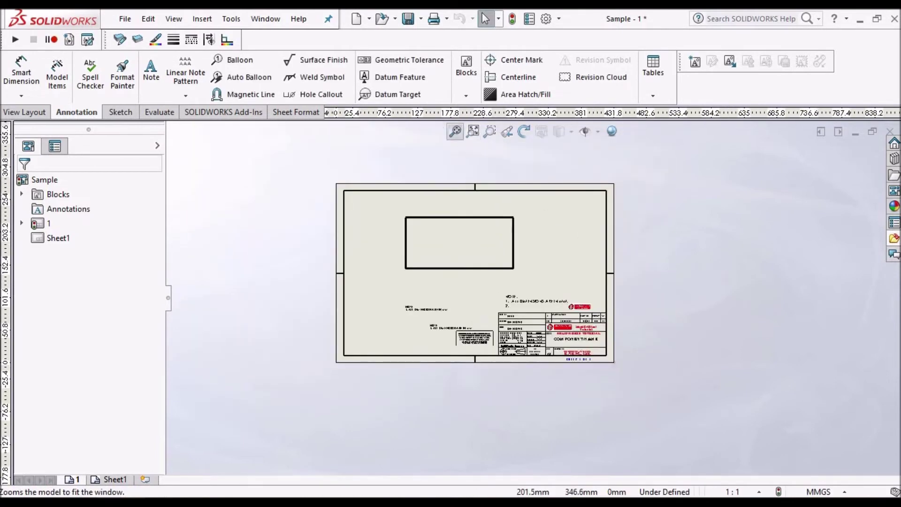
pyautogui.click(473, 131)
pyautogui.click(125, 20)
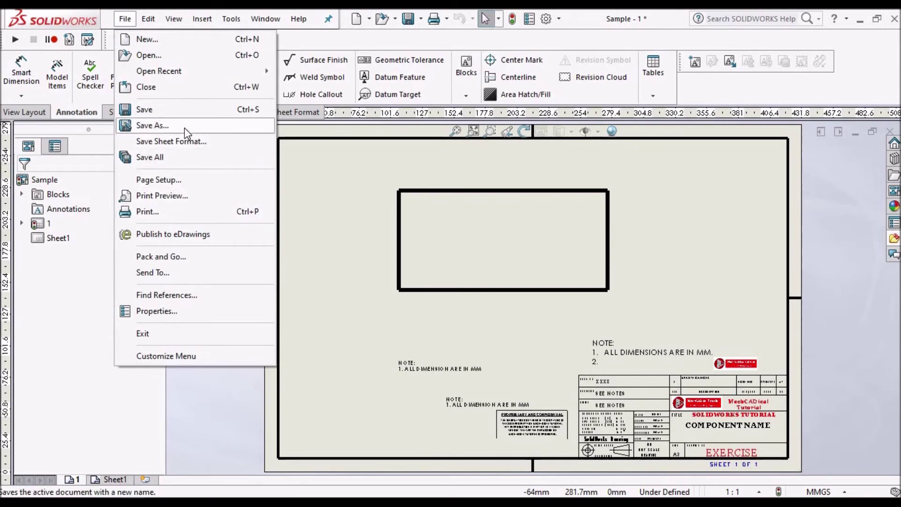
# Step: Save the drawing as the Drawing Template Sample1.drwdot
pyautogui.click(154, 126)
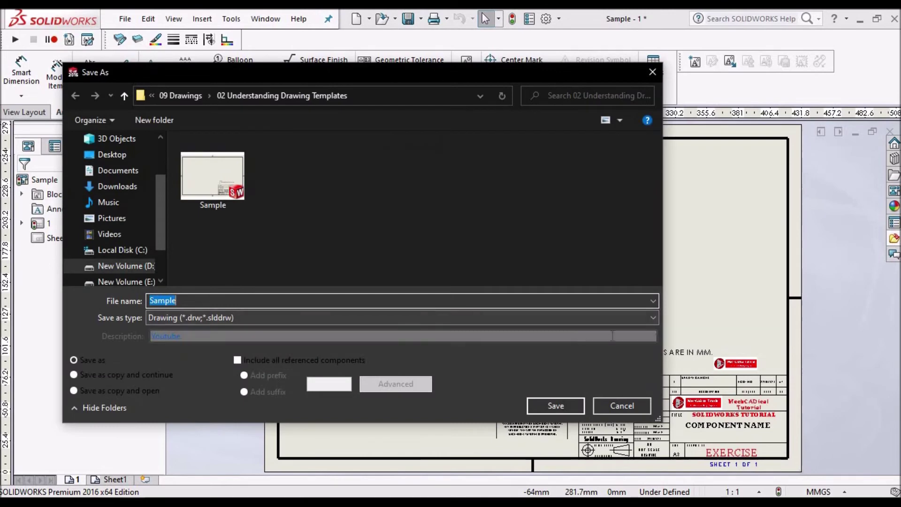
pyautogui.click(651, 317)
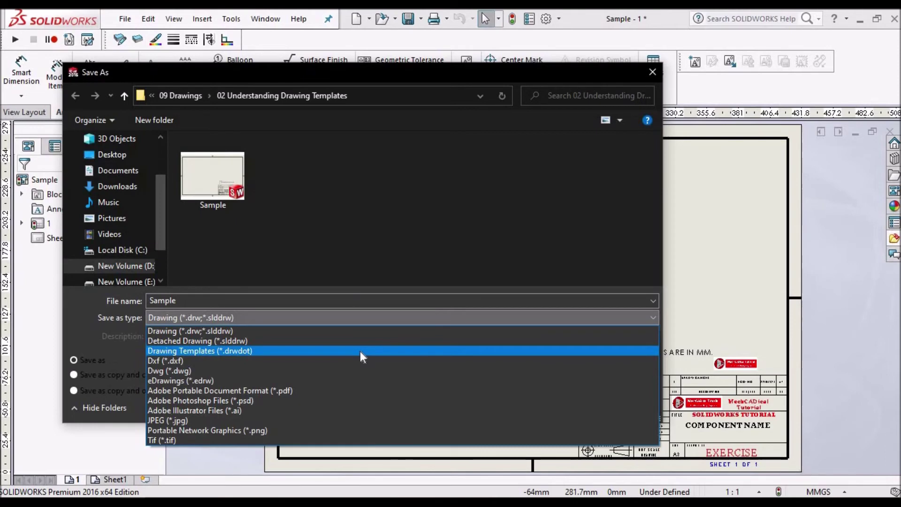
pyautogui.click(360, 351)
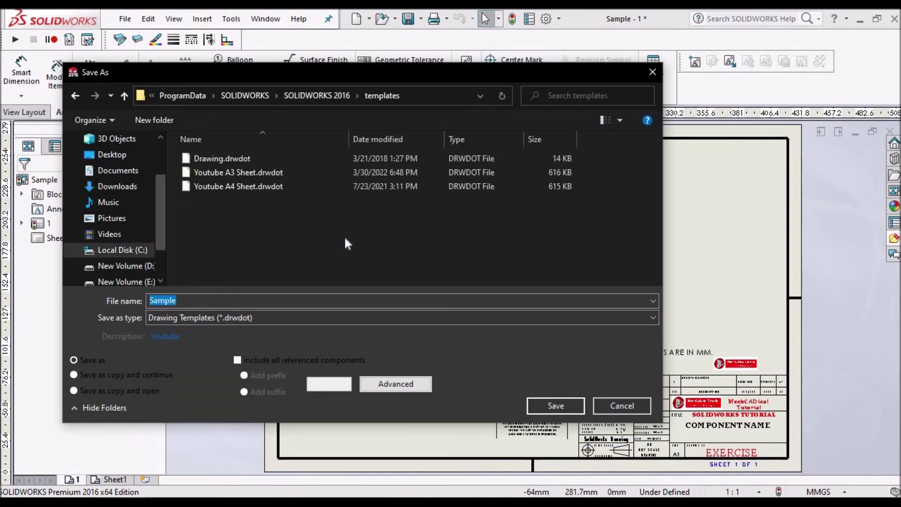
pyautogui.click(551, 403)
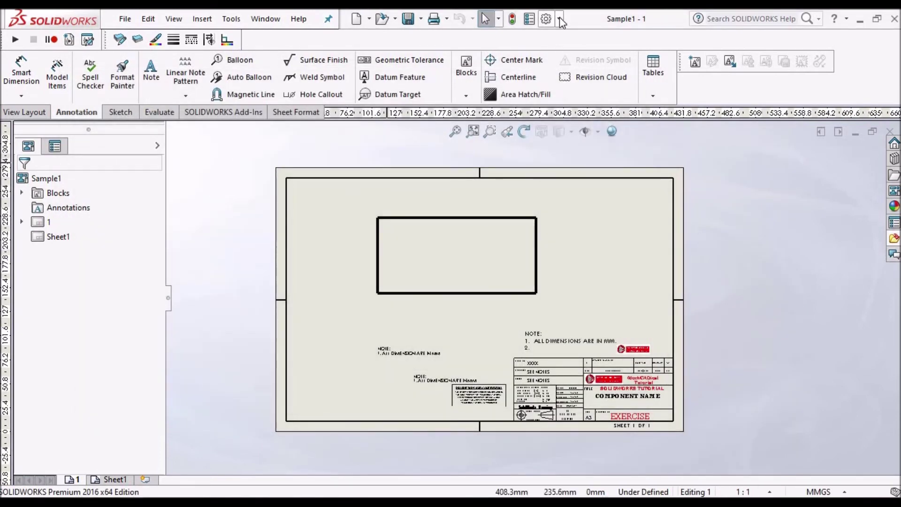
pyautogui.click(558, 19)
# Step: Add the 02 Understanding Drawing Templates folder to the Document Templates file locations in System Options
pyautogui.click(574, 38)
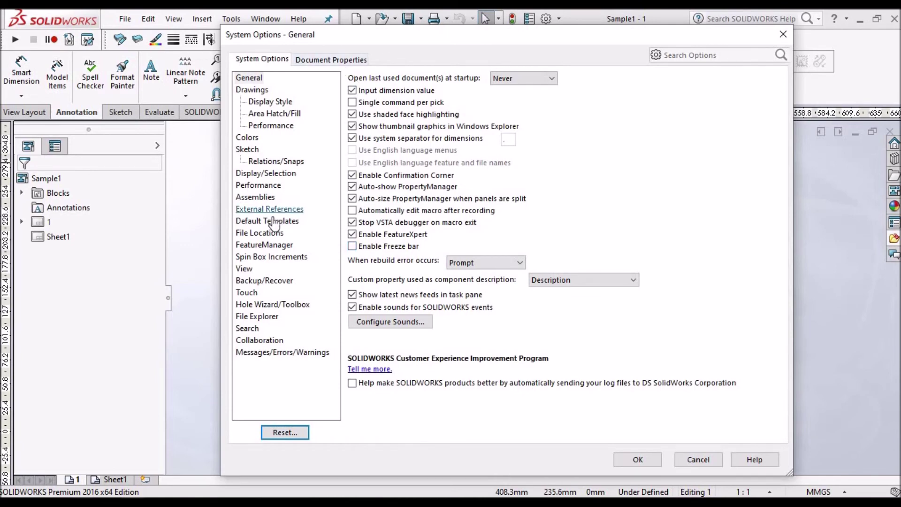
pyautogui.click(260, 233)
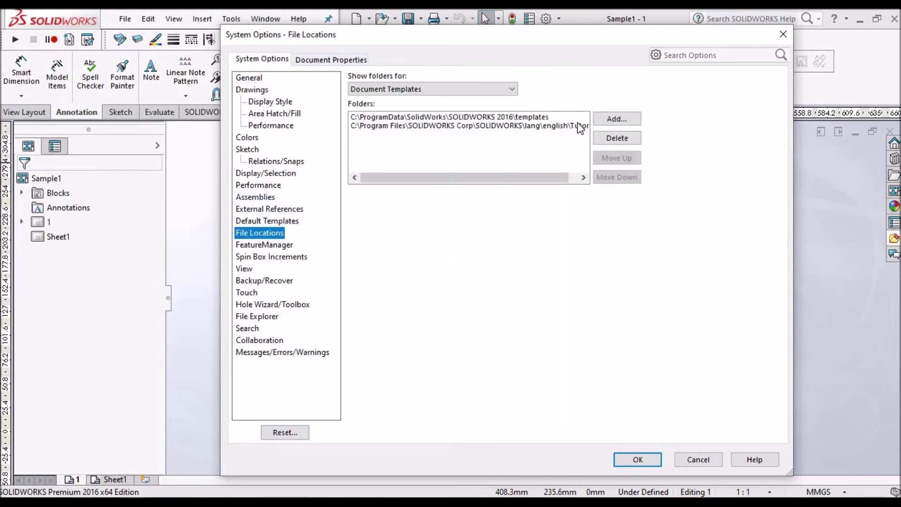
pyautogui.click(617, 119)
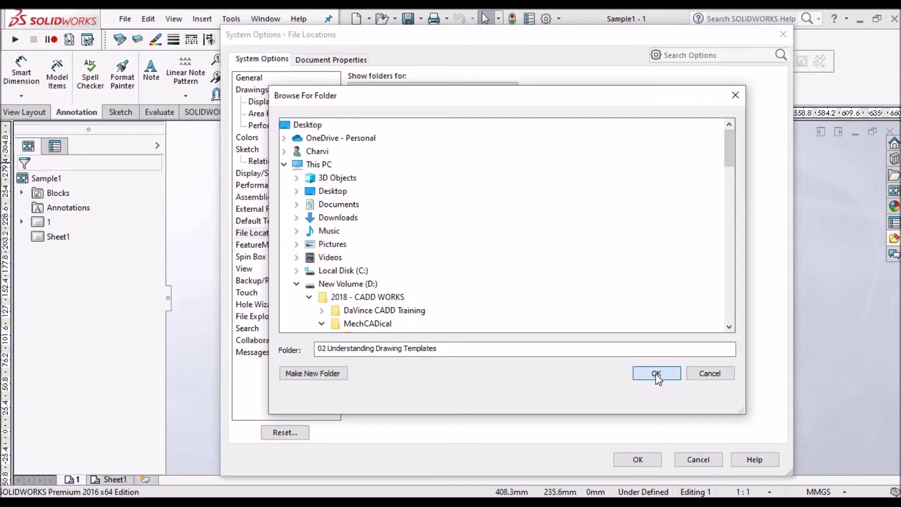
pyautogui.click(656, 374)
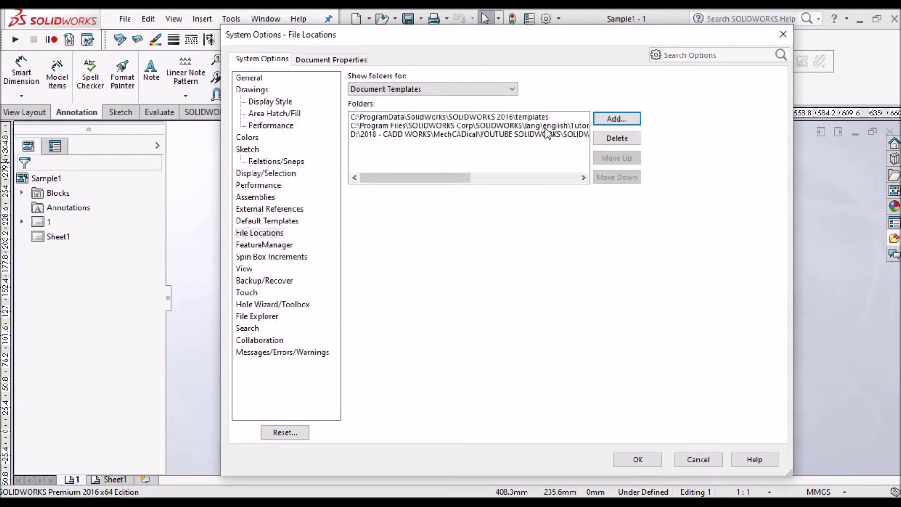
pyautogui.click(511, 136)
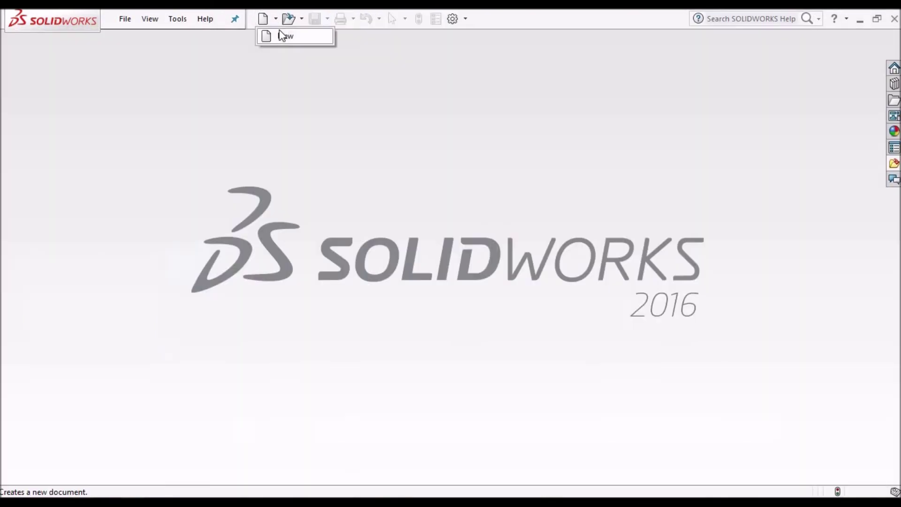
pyautogui.click(262, 19)
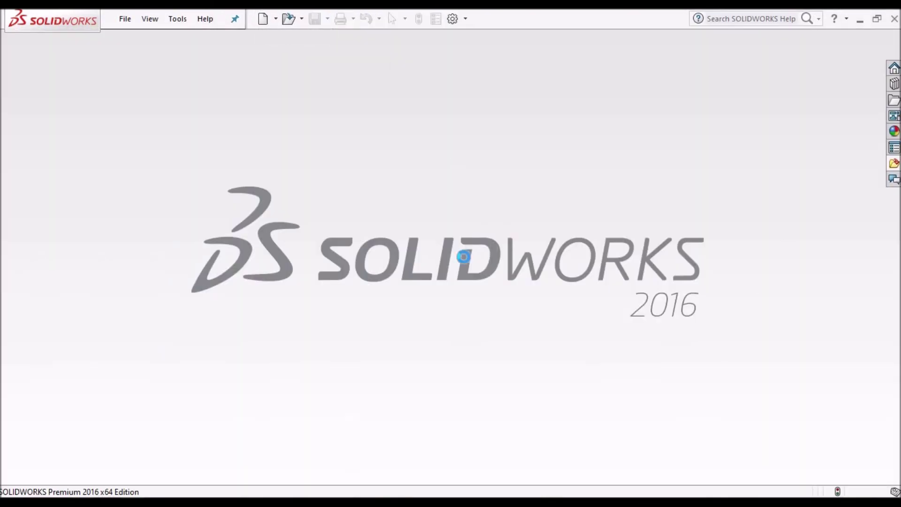
# Step: Create drawing Draw7 from Sample1 on the 02 Understanding Drawing Templates tab
pyautogui.click(383, 105)
pyautogui.click(350, 105)
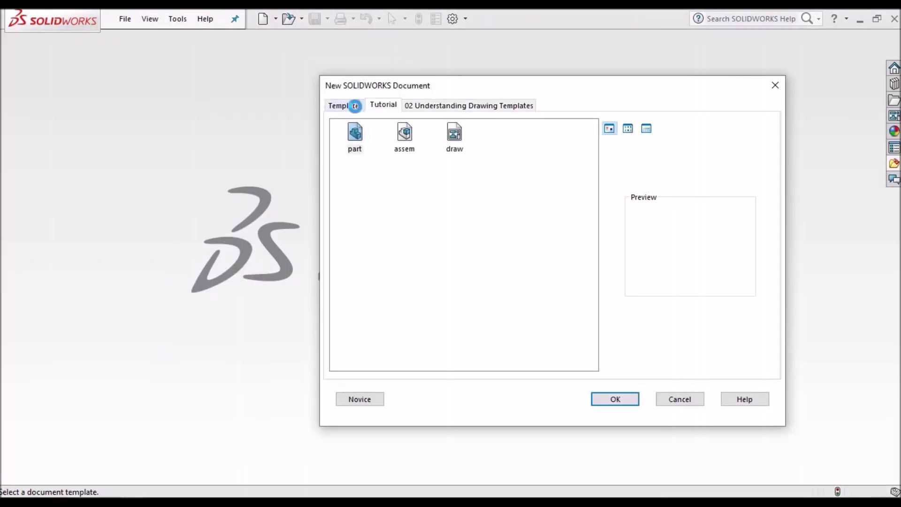
pyautogui.click(466, 105)
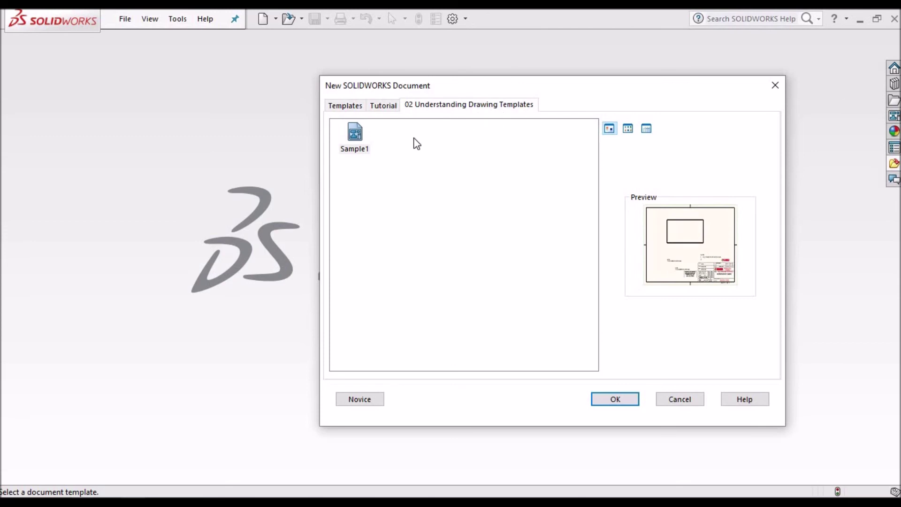
pyautogui.click(618, 399)
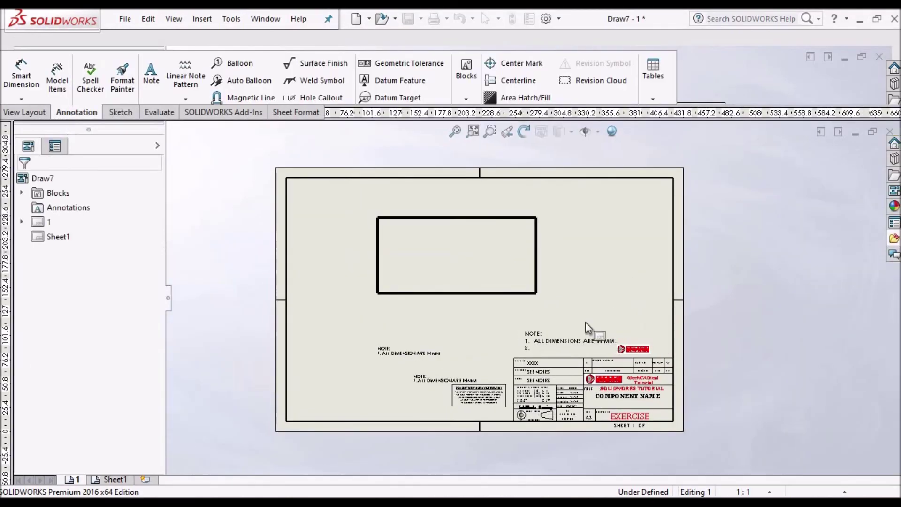
pyautogui.scroll(-1, 442, 386)
pyautogui.scroll(-3, 442, 387)
pyautogui.scroll(-1, 448, 385)
pyautogui.scroll(3, 484, 372)
pyautogui.scroll(-1, 523, 356)
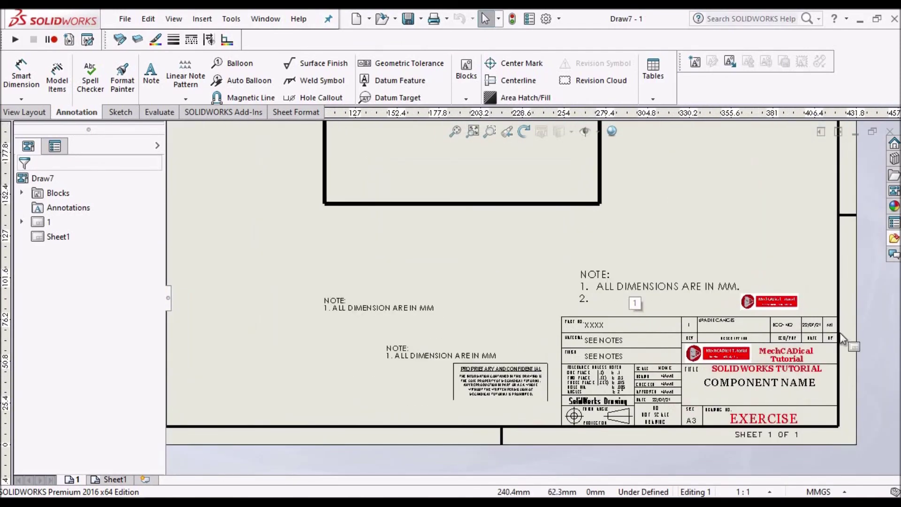
pyautogui.scroll(-2, 718, 319)
pyautogui.scroll(-1, 718, 320)
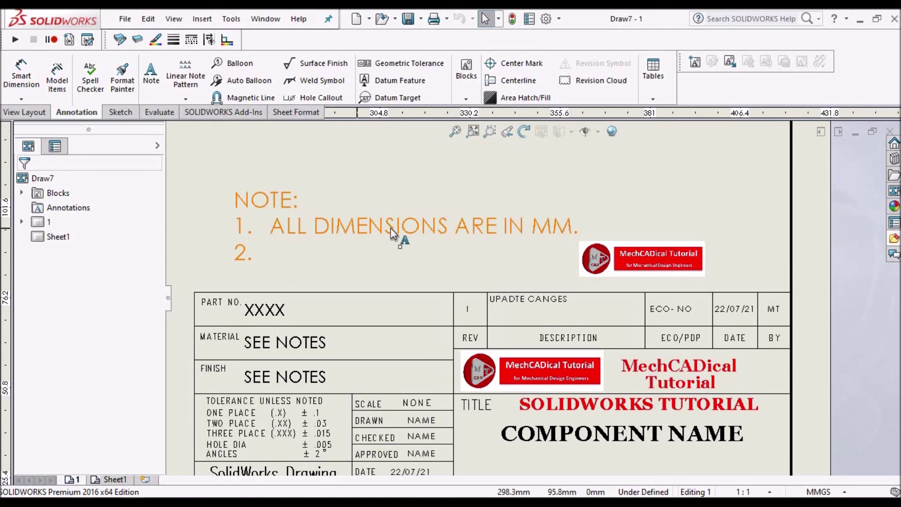
pyautogui.scroll(2, 624, 262)
pyautogui.scroll(2, 623, 254)
pyautogui.scroll(1, 625, 254)
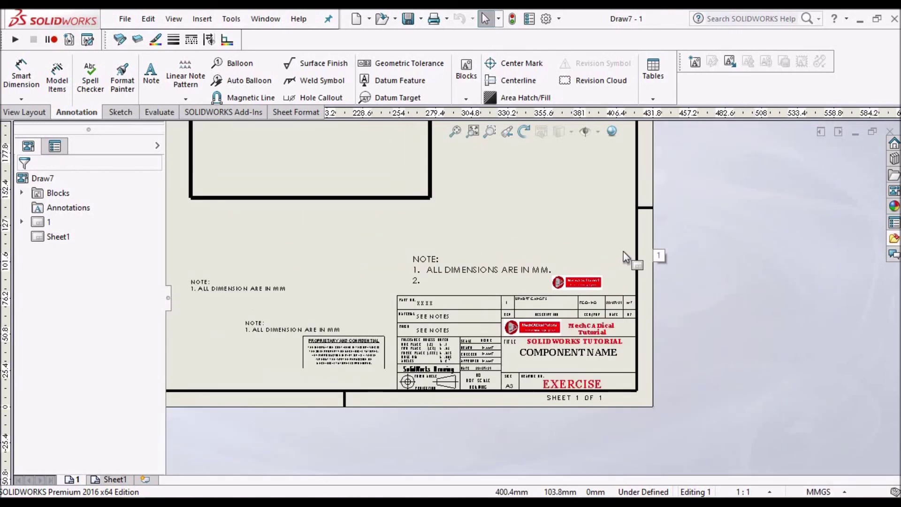
pyautogui.scroll(2, 507, 300)
pyautogui.scroll(-1, 466, 225)
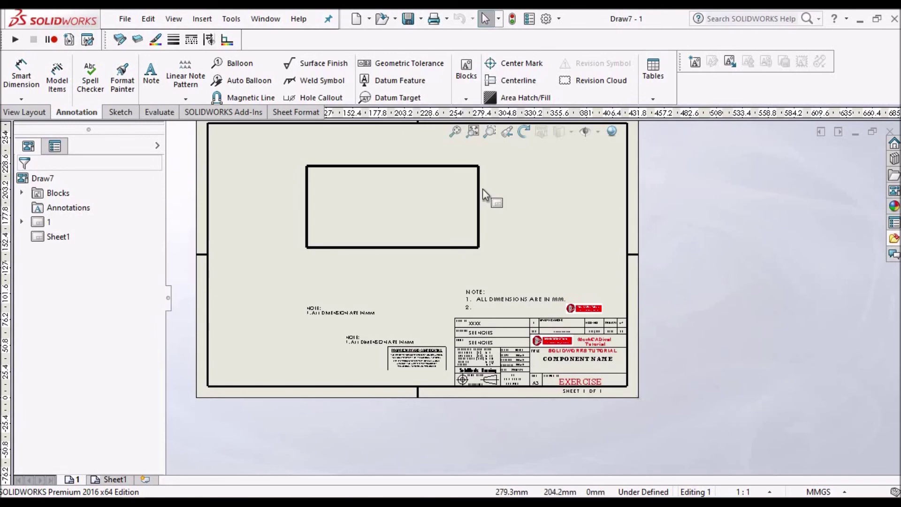
pyautogui.scroll(-1, 550, 387)
pyautogui.scroll(-2, 569, 338)
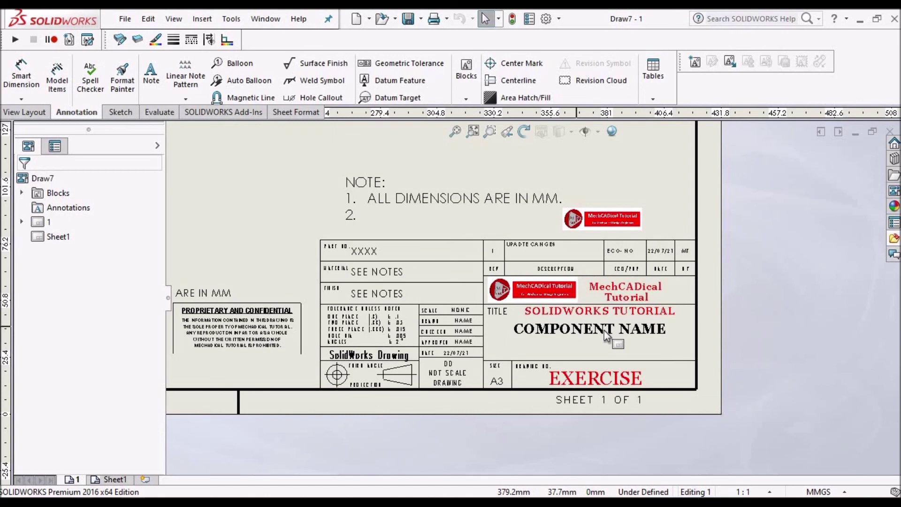
pyautogui.scroll(3, 604, 330)
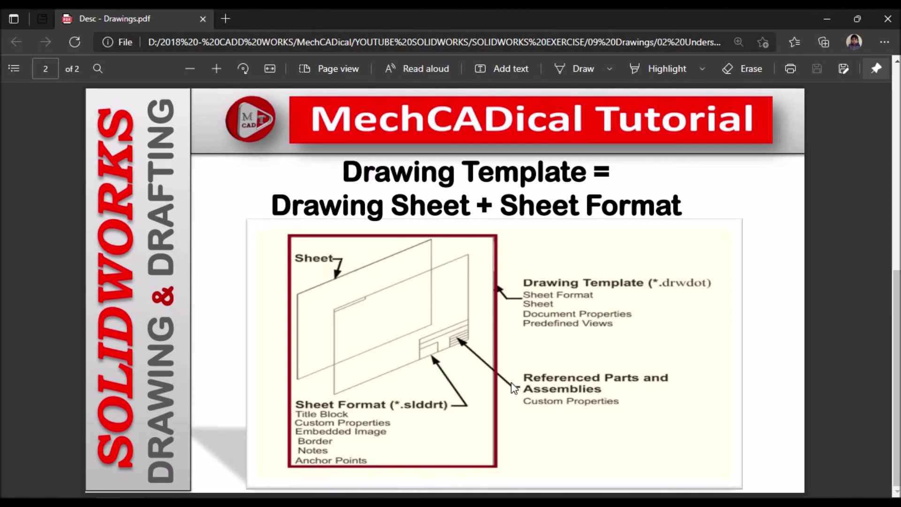
pyautogui.scroll(5, 512, 382)
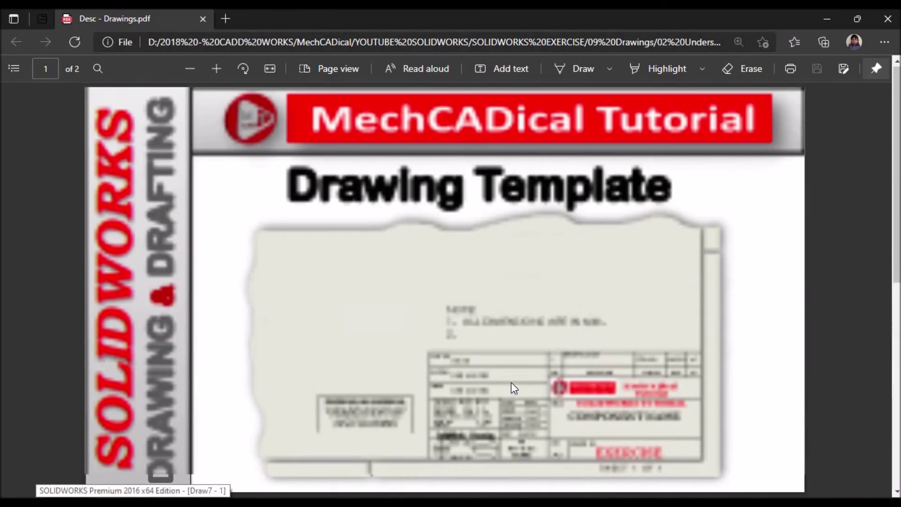